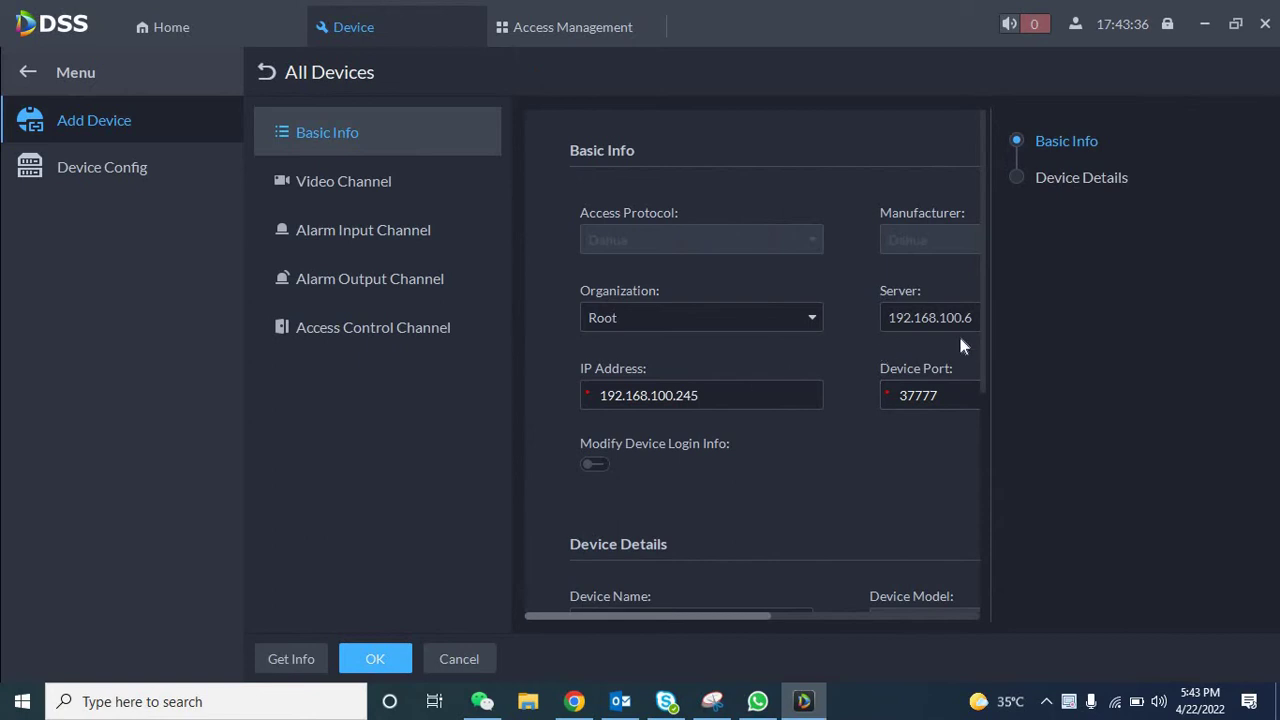
- Review the VTH's basic info and device details, including SIP number and time zone, and leave without saving
left_click(28, 78)
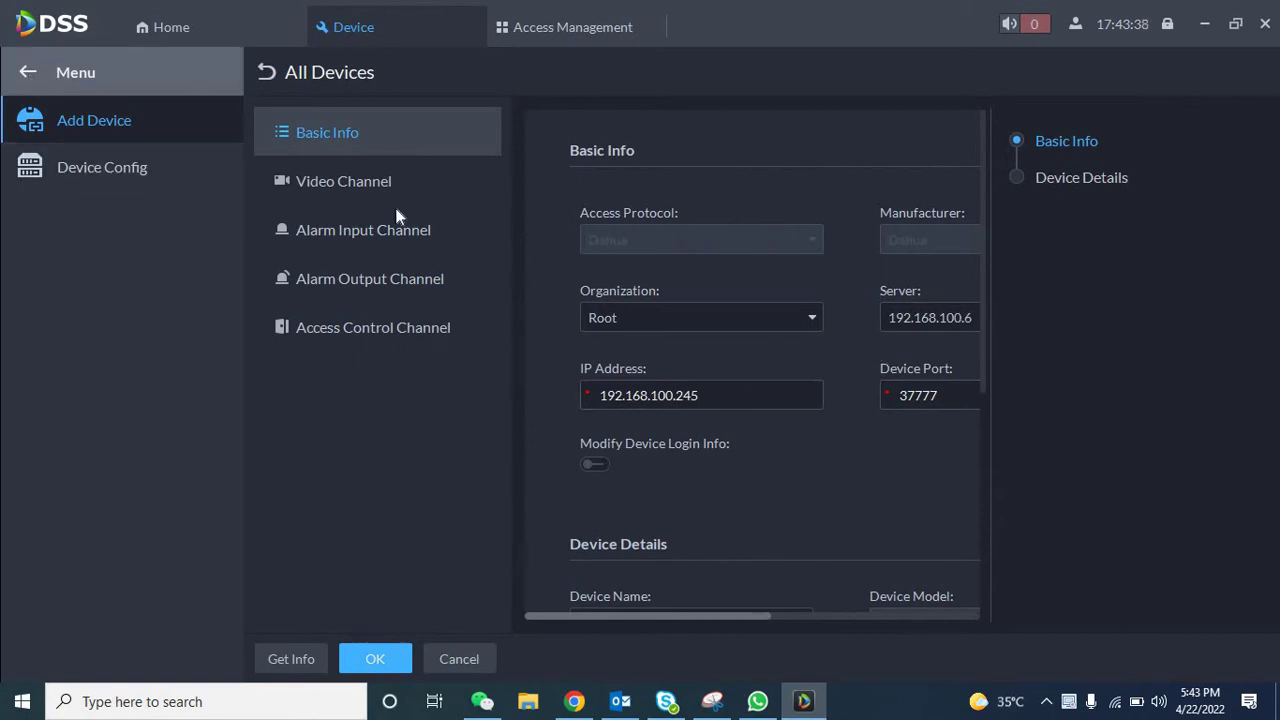
scroll(988, 465, "down", 1)
scroll(990, 473, "down", 4)
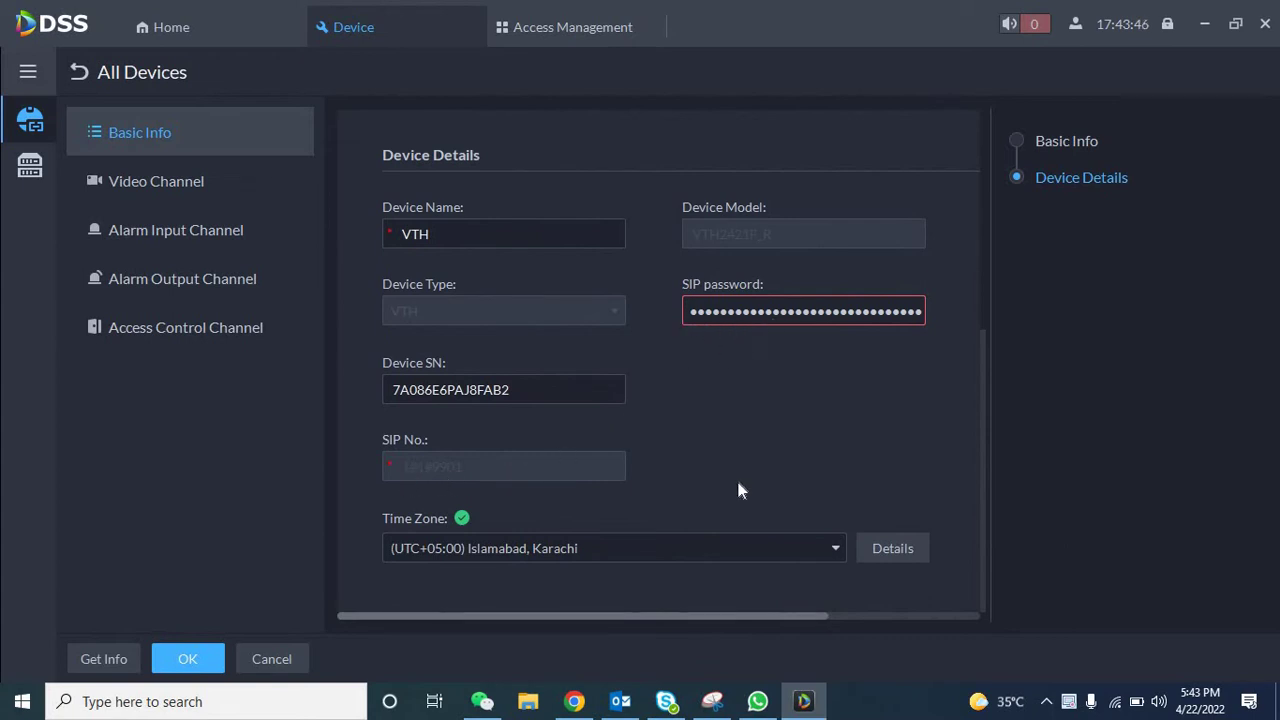
left_click(272, 660)
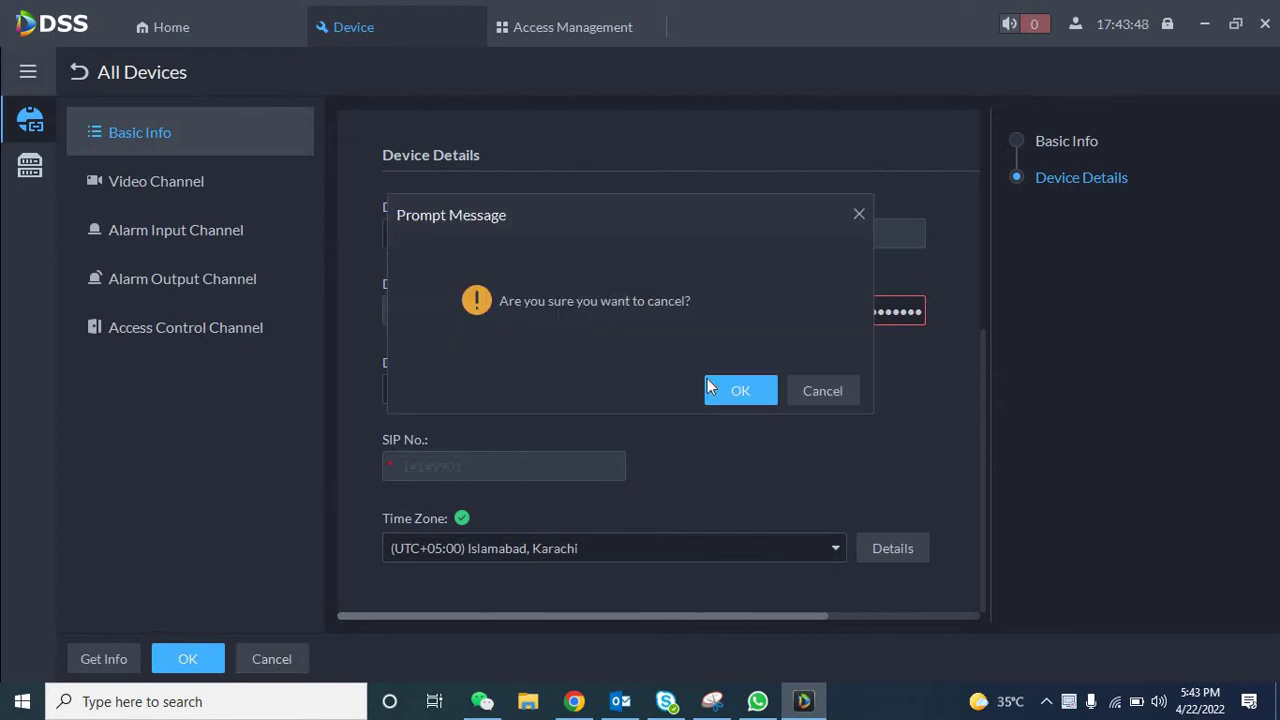
left_click(739, 391)
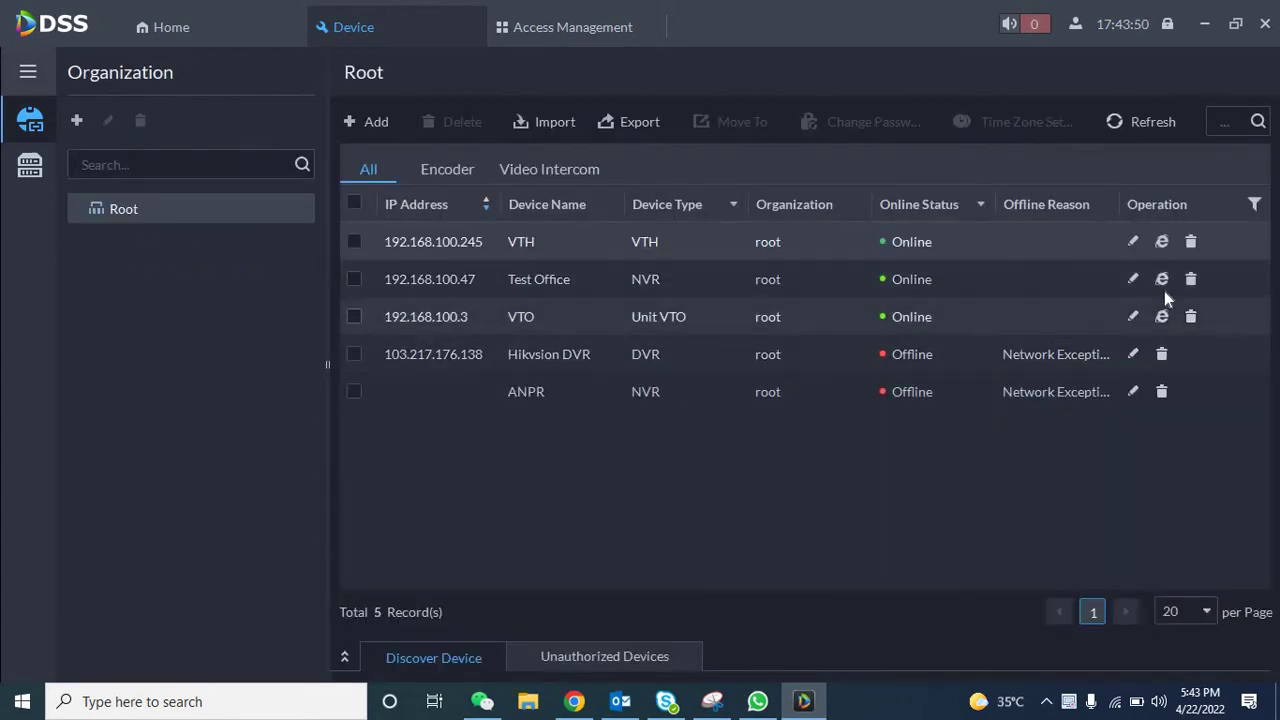
- Review the Unit VTO's device details, building and unit options and network info, and leave without saving
left_click(1133, 317)
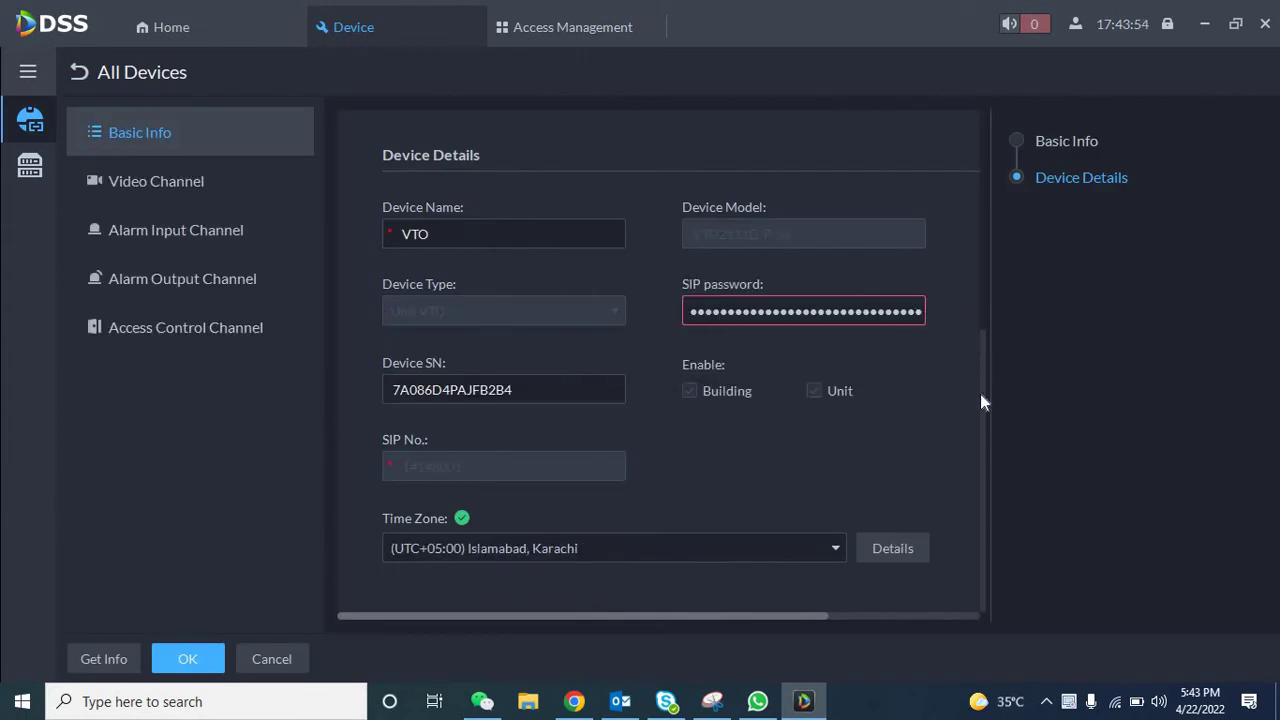
scroll(388, 248, "up", 5)
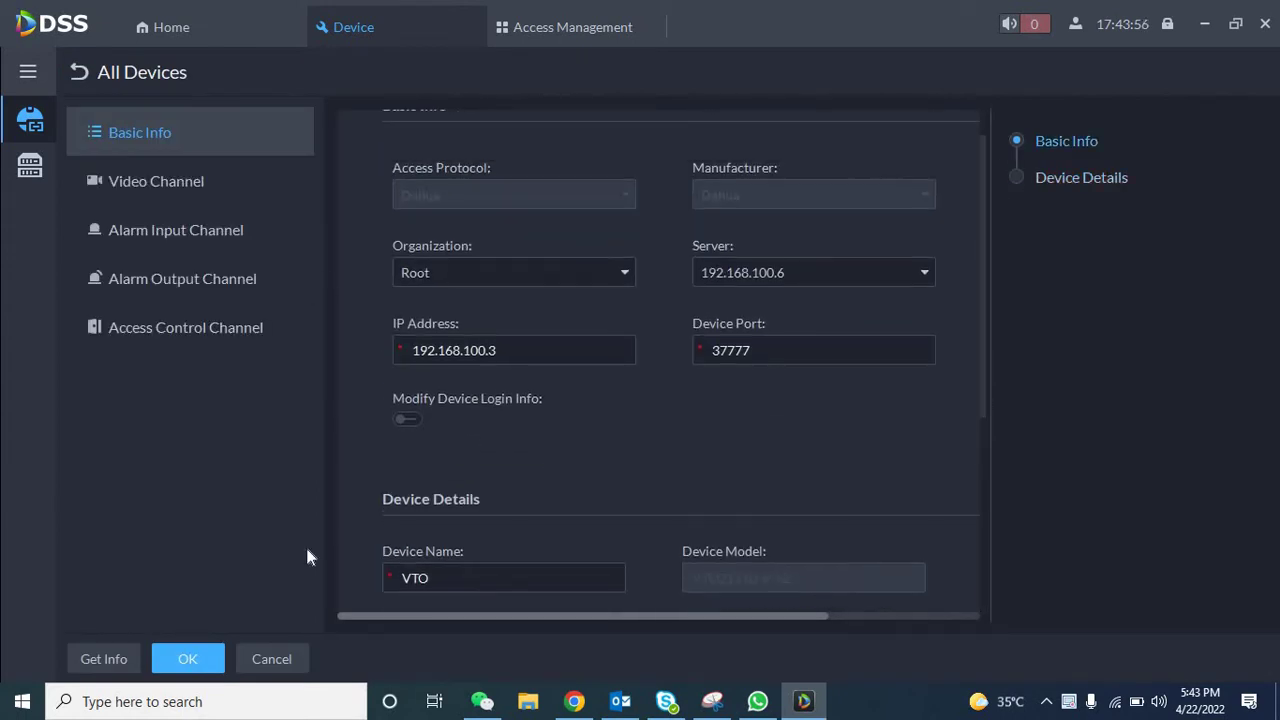
left_click(271, 658)
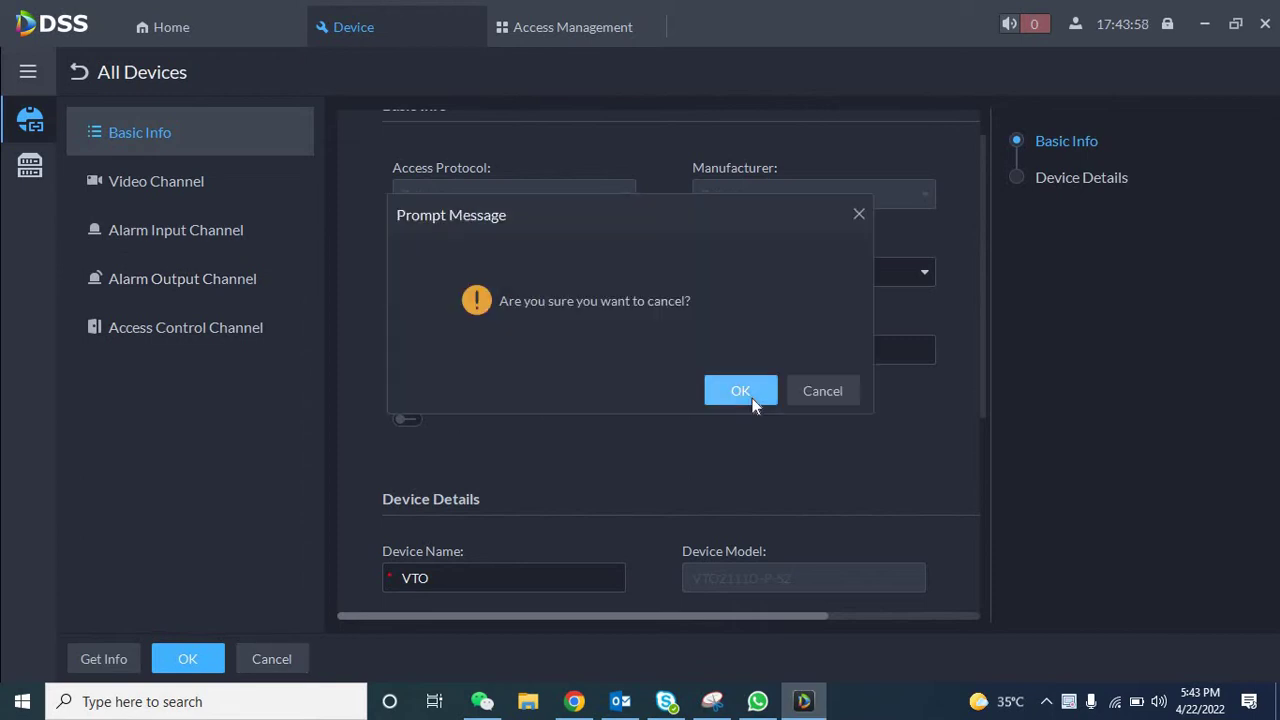
left_click(752, 398)
- Open the Video Intercom configuration and check its device groups and the residence building and unit settings
left_click(192, 12)
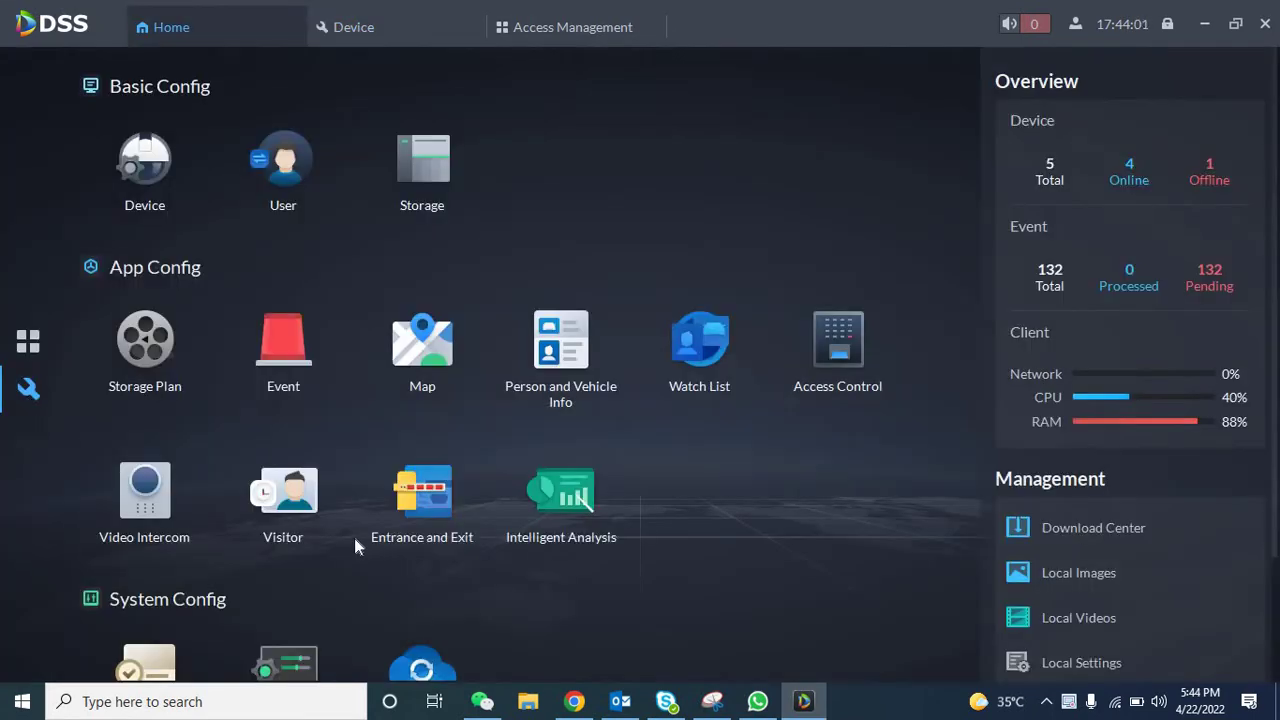
left_click(145, 492)
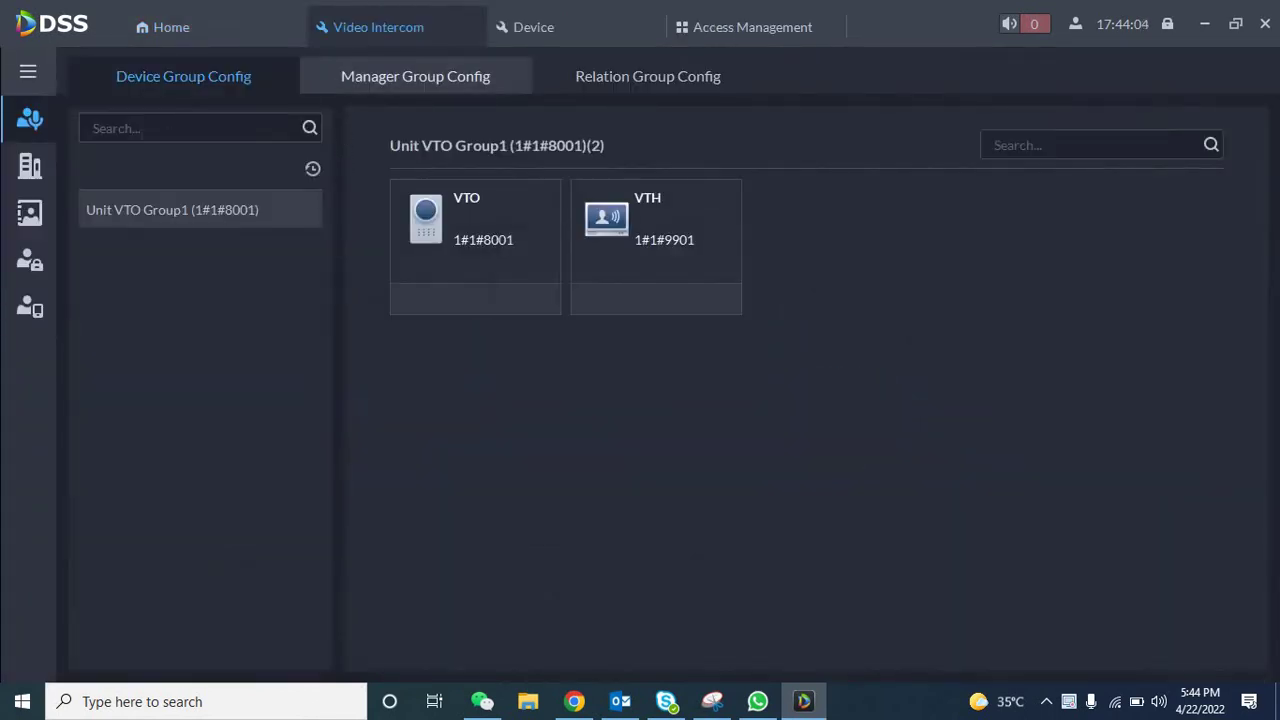
left_click(36, 165)
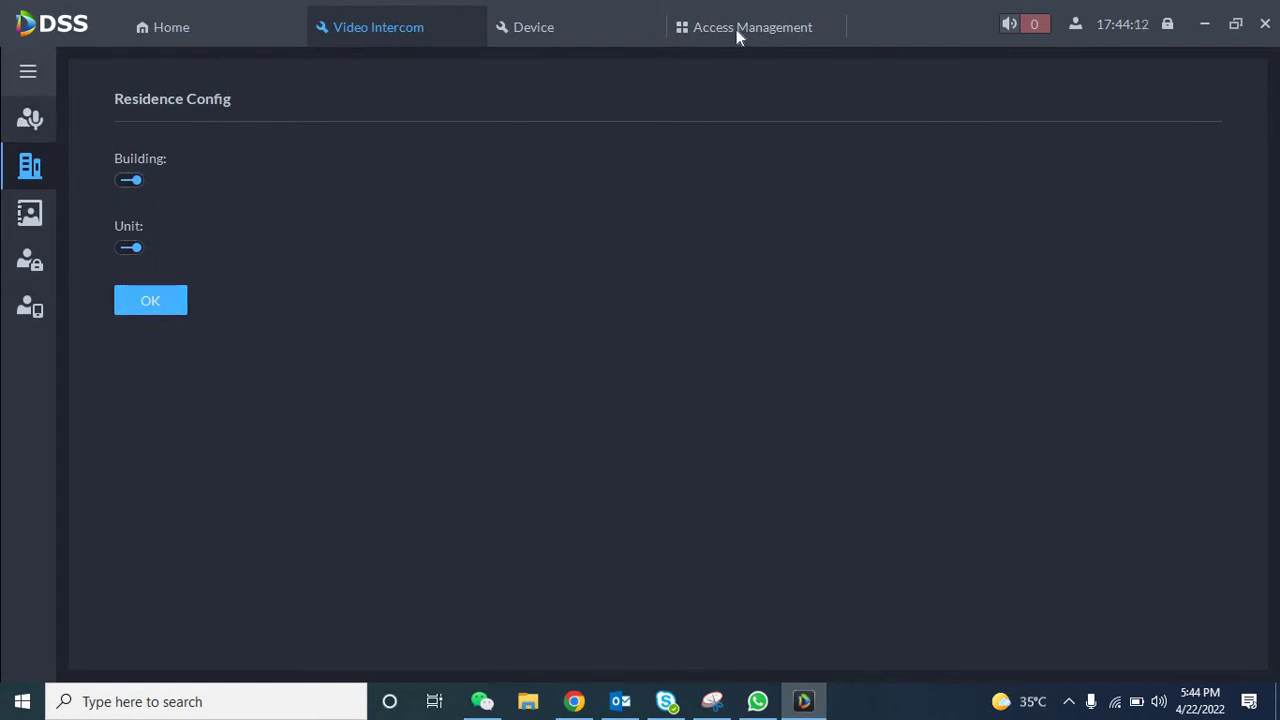
- Return to the device list, recheck the VTH's basic info and close it without saving
left_click(590, 24)
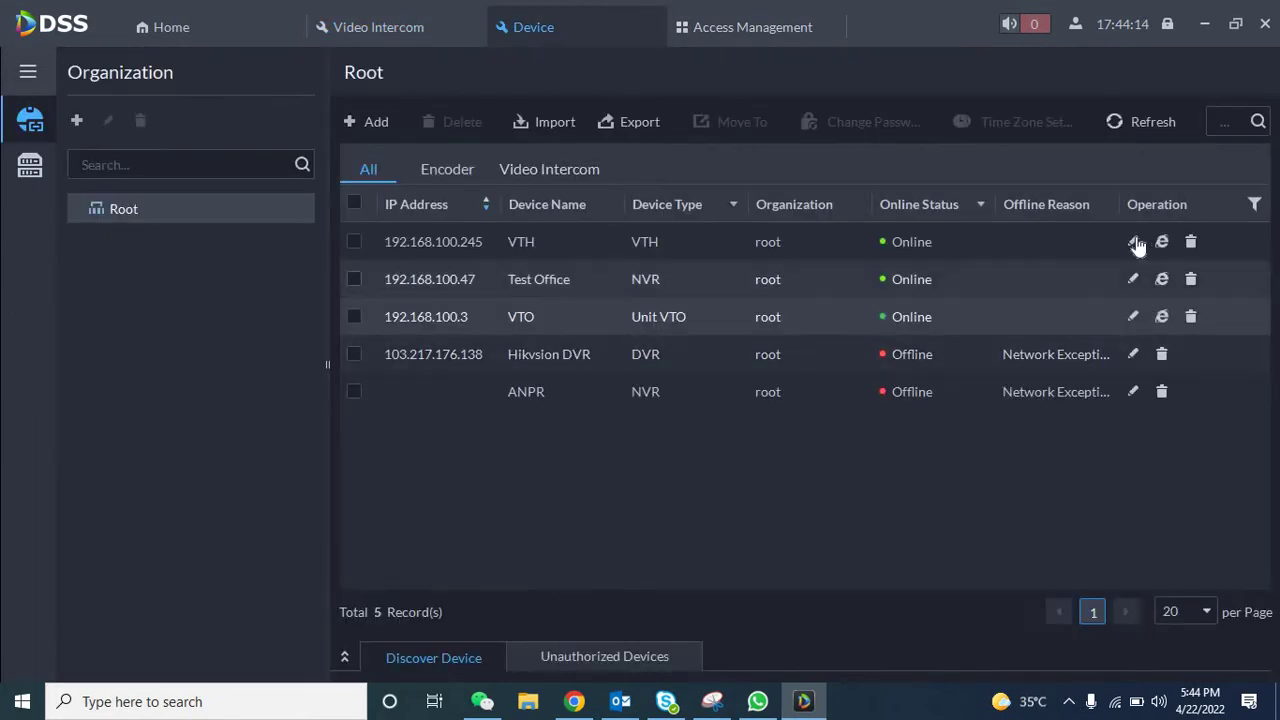
left_click(1134, 243)
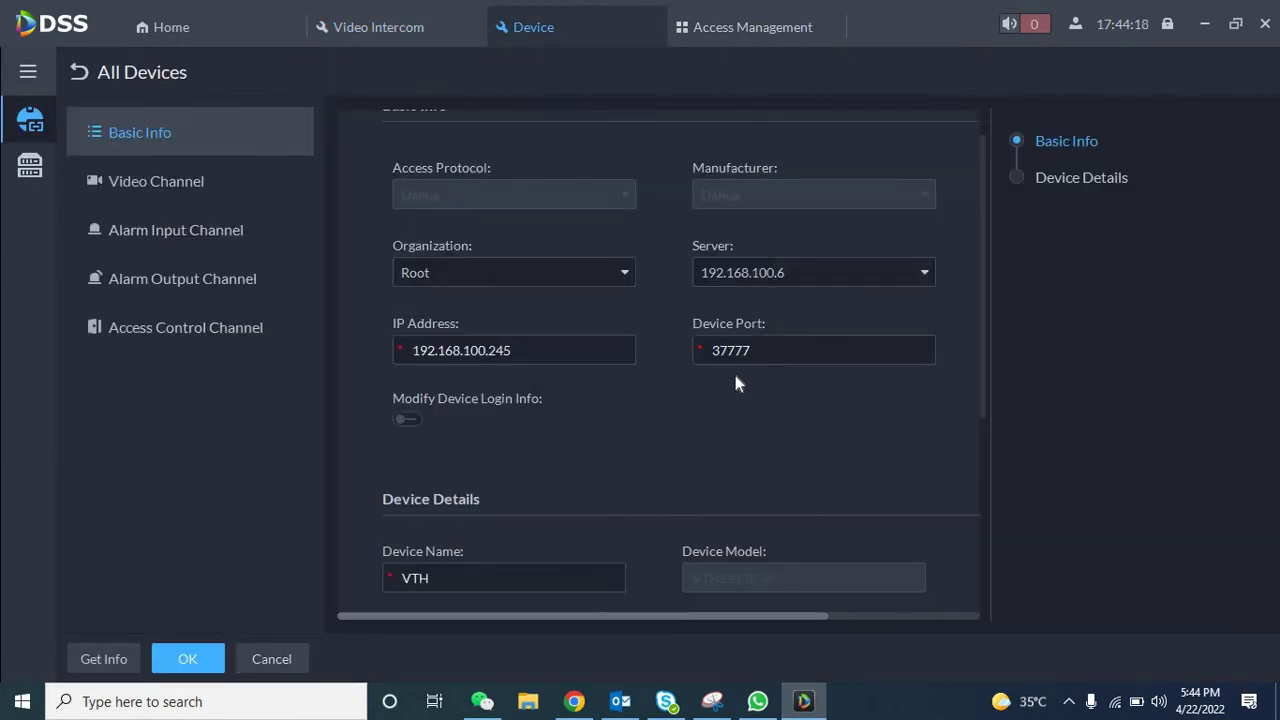
key("Escape")
key("Return")
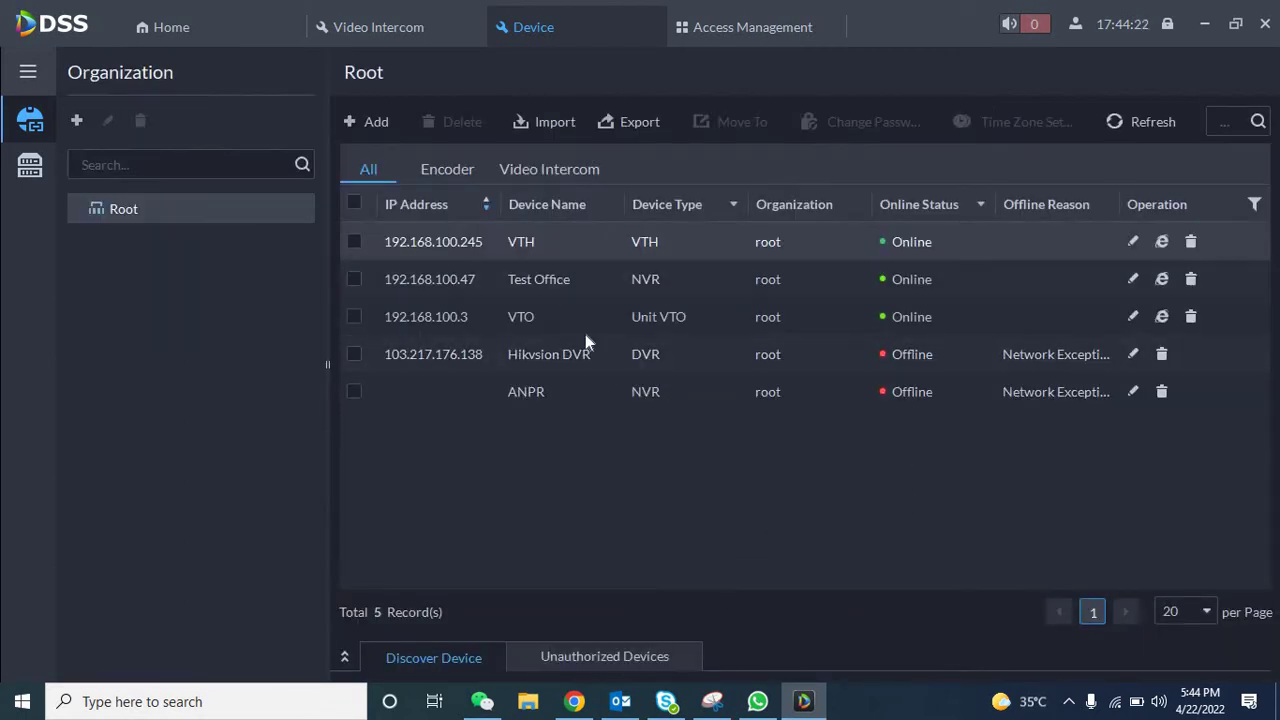
- Switch to the VTO's web page in Chrome, check its call, unit and device numbers, enable the Calling Center Period and save
left_click(574, 701)
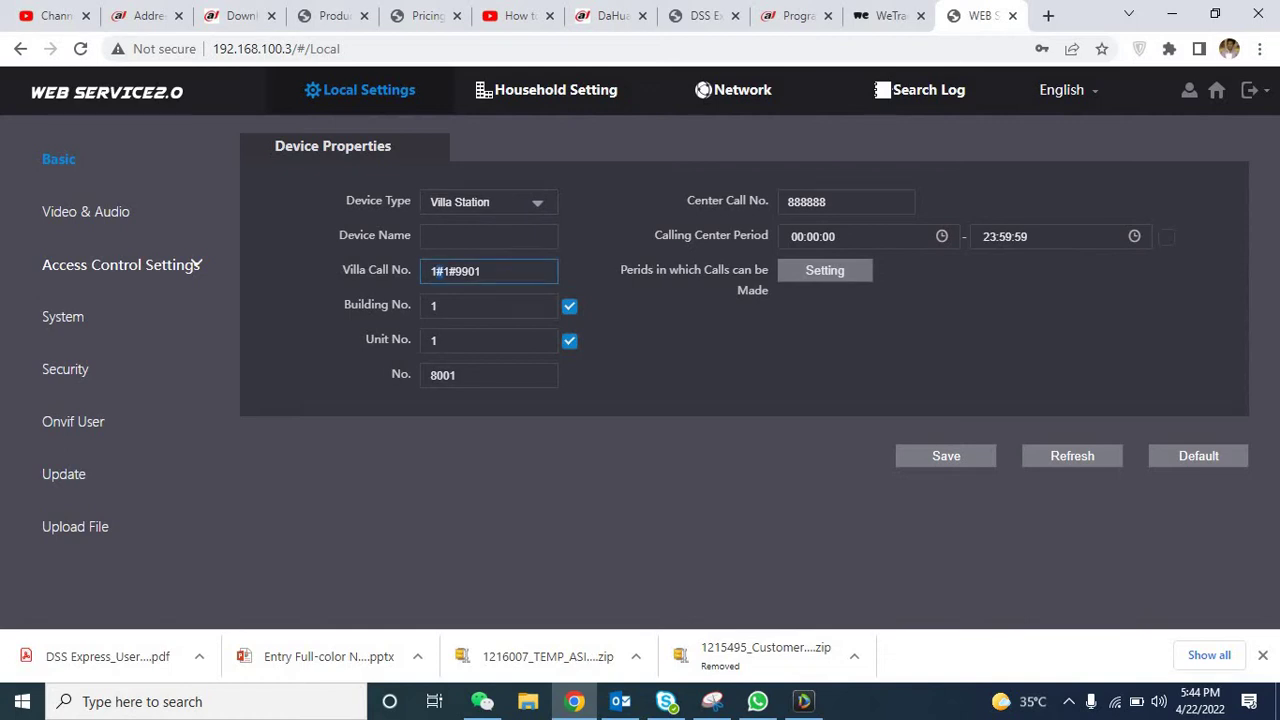
left_click(437, 271)
left_click(435, 341)
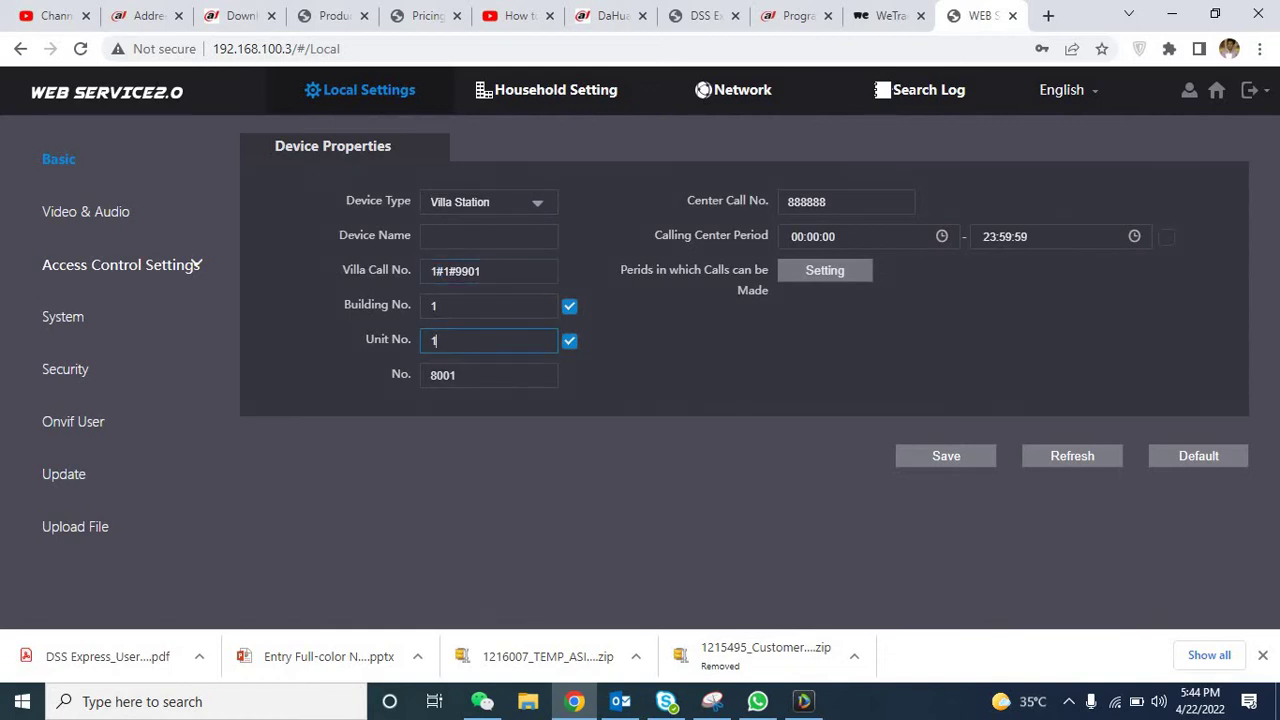
left_click(454, 375)
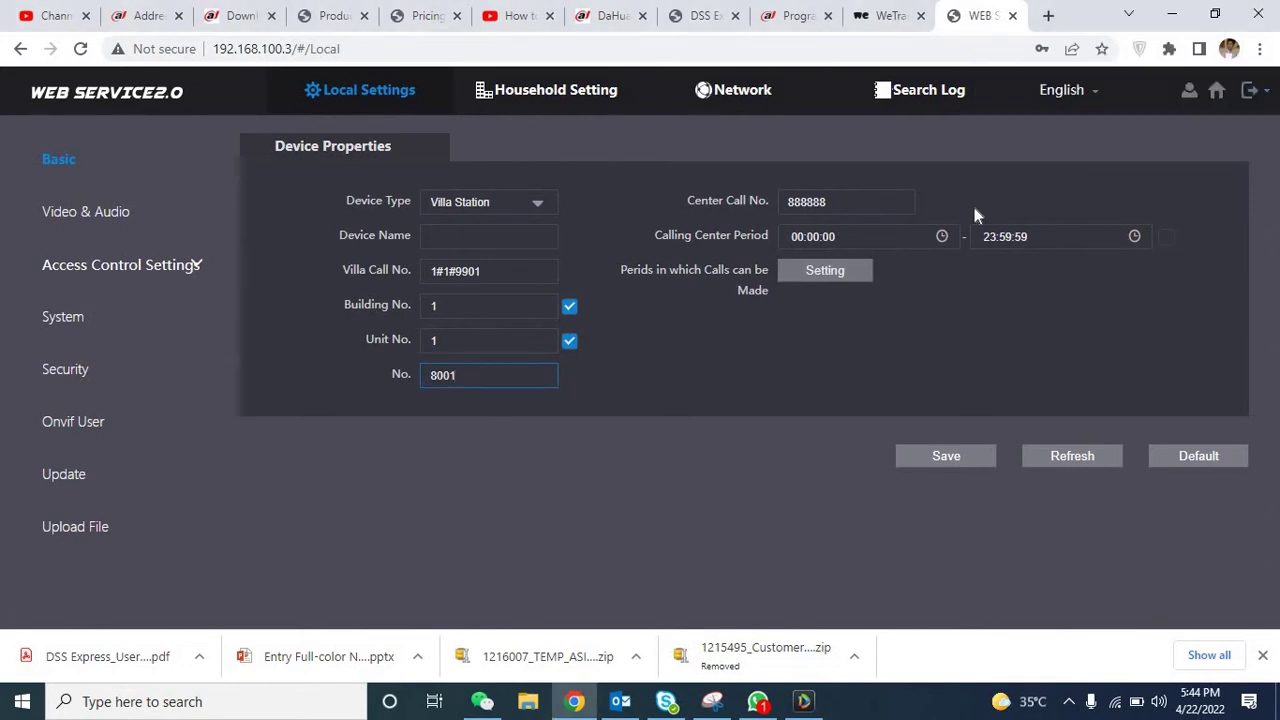
left_click(1166, 238)
left_click(970, 458)
- Switch to DSS, answer the incoming call from the VTO, release lock 1 and end the call
left_click(803, 701)
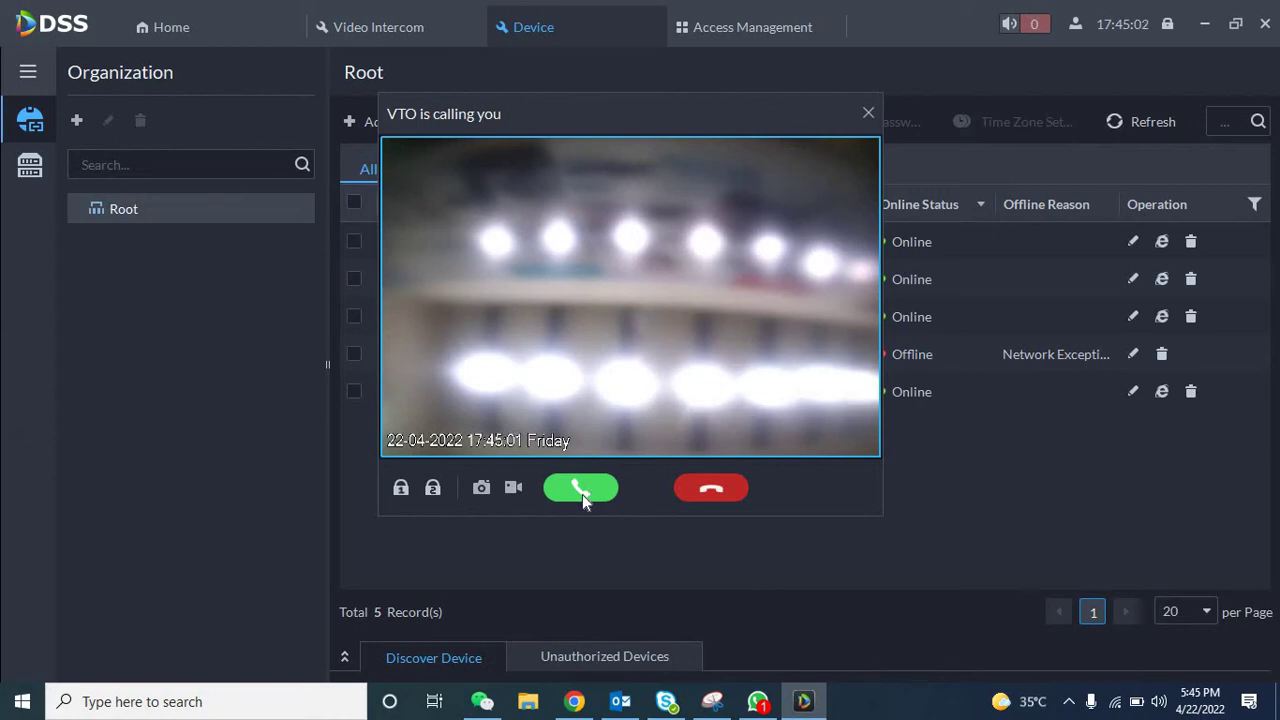
left_click(582, 490)
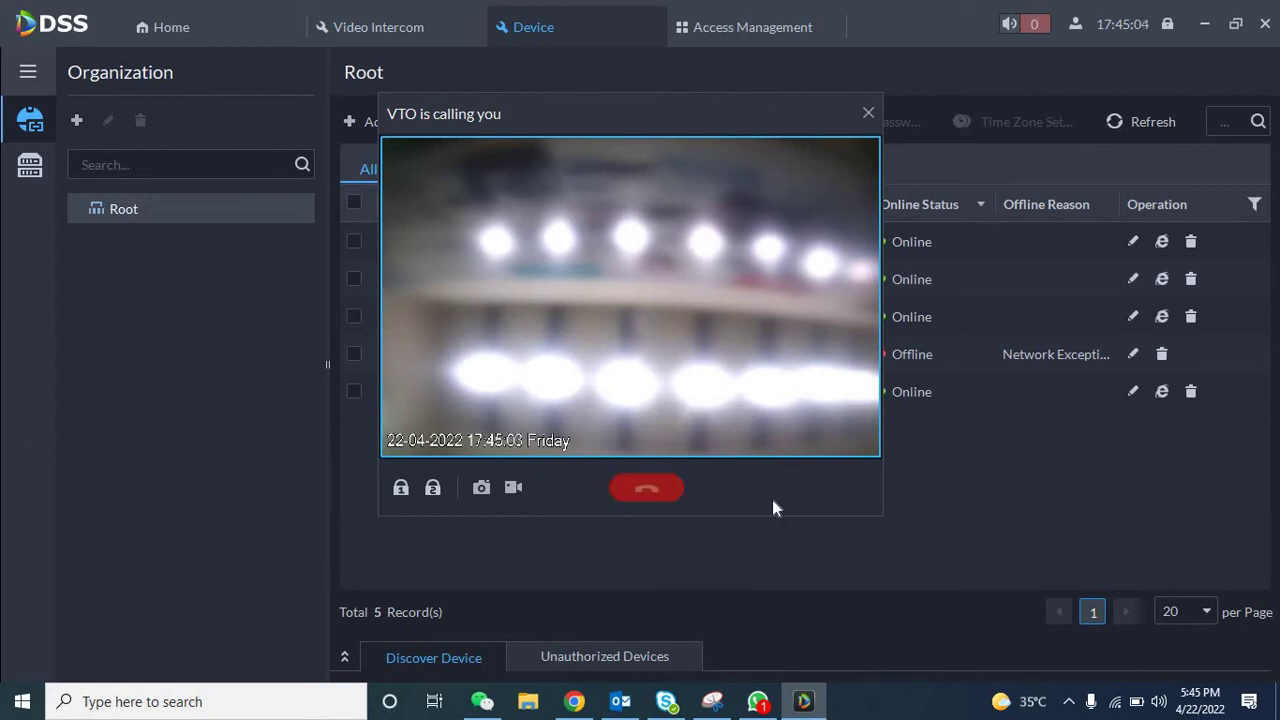
left_click(401, 489)
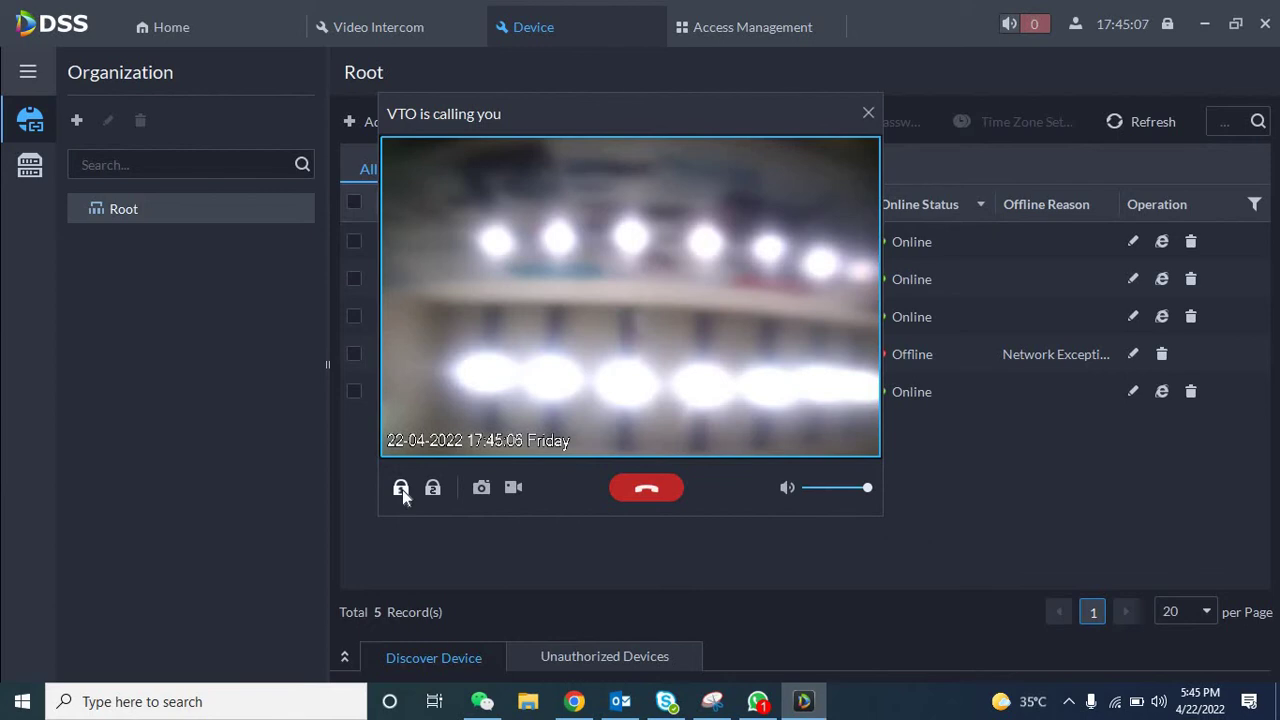
left_click(665, 497)
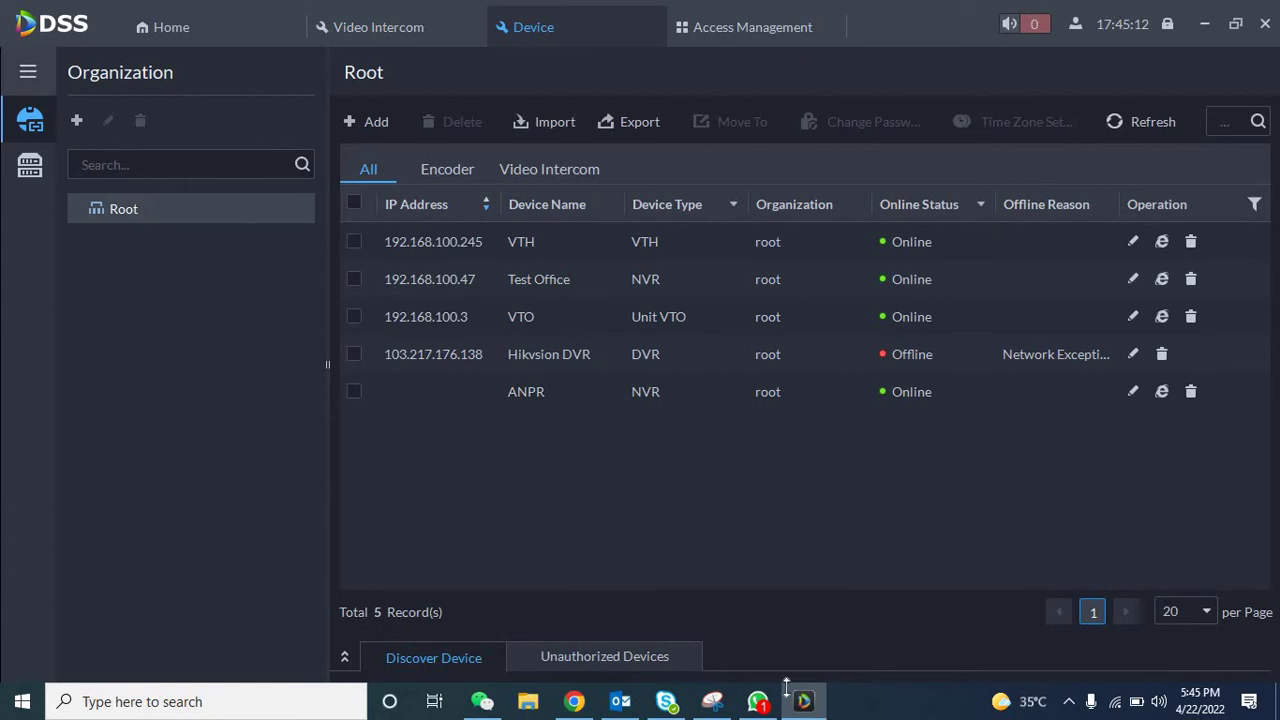
- Switch back to the VTO's web page in Chrome, disable the Calling Center Period and save
left_click(573, 701)
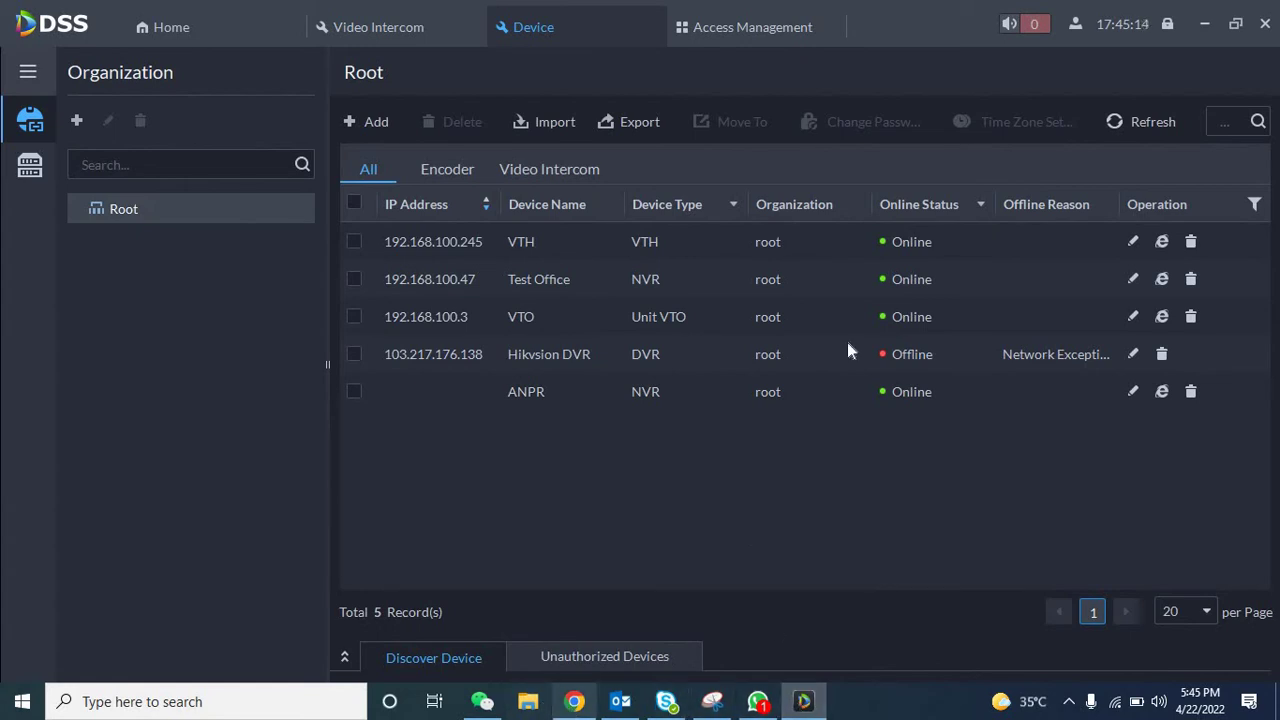
left_click(1166, 240)
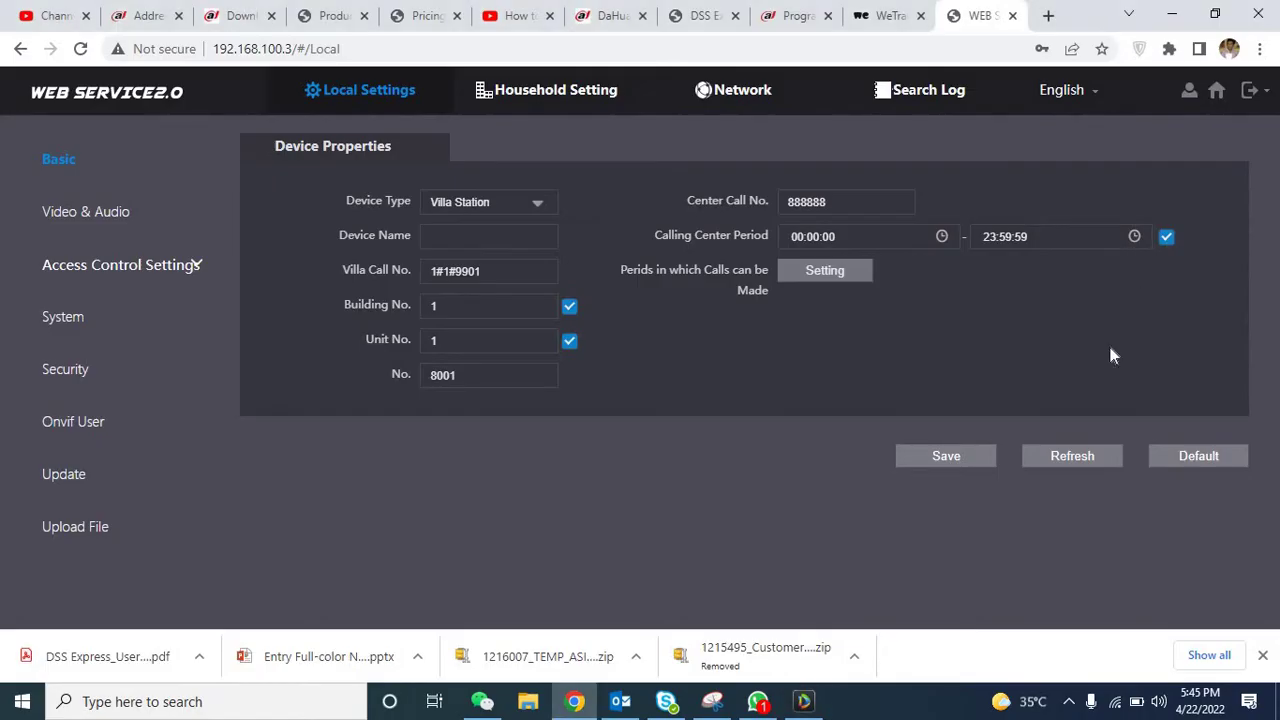
left_click(946, 456)
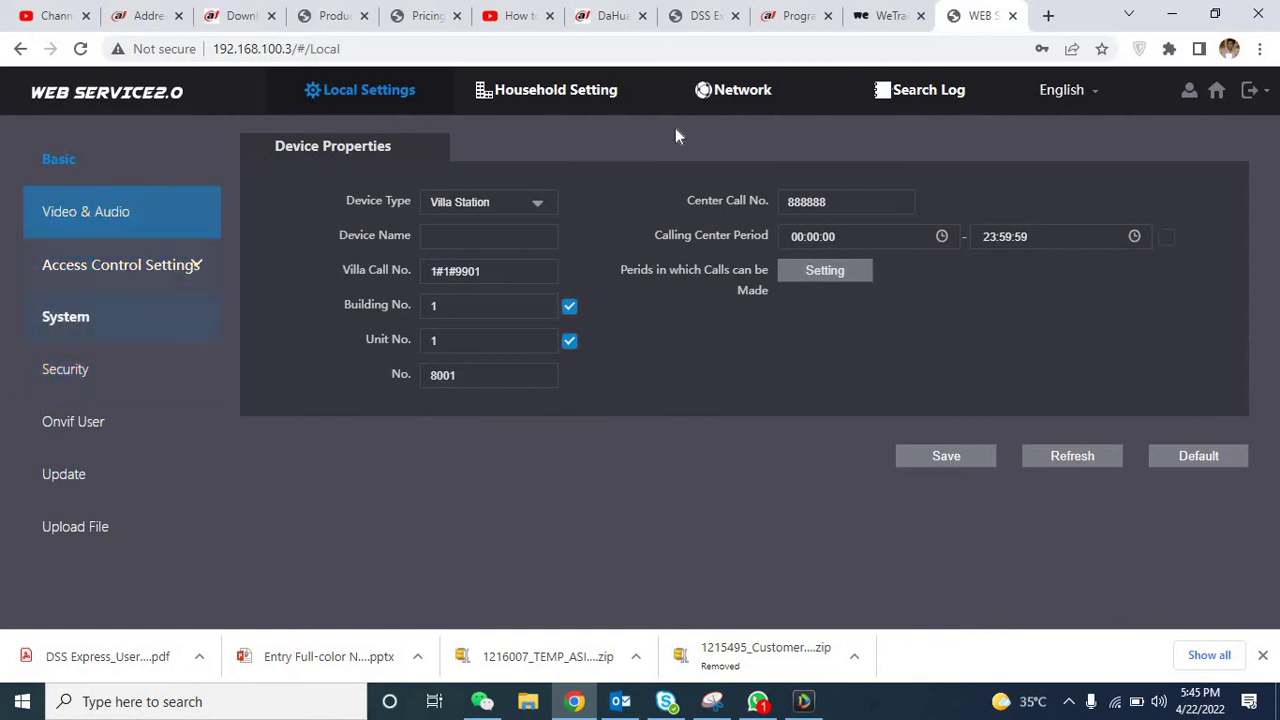
- Open the VTO's SIP Server network settings and check the server type, IP address and port
left_click(757, 105)
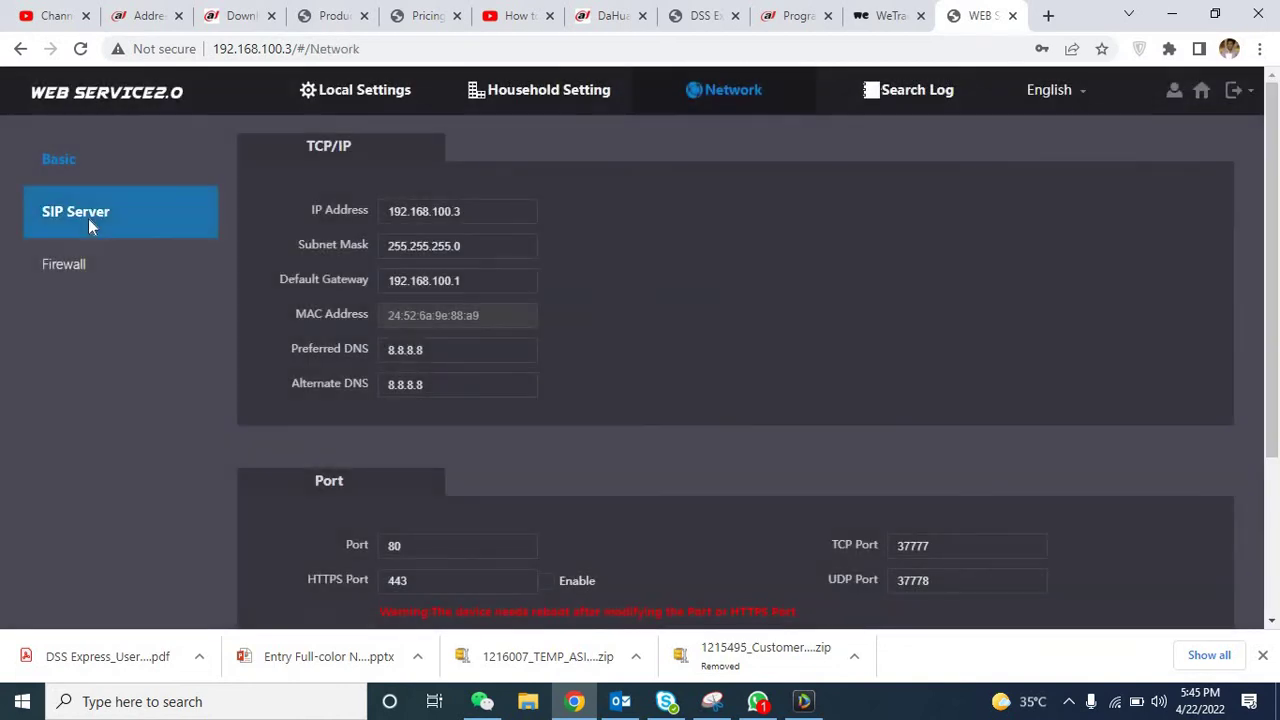
left_click(86, 215)
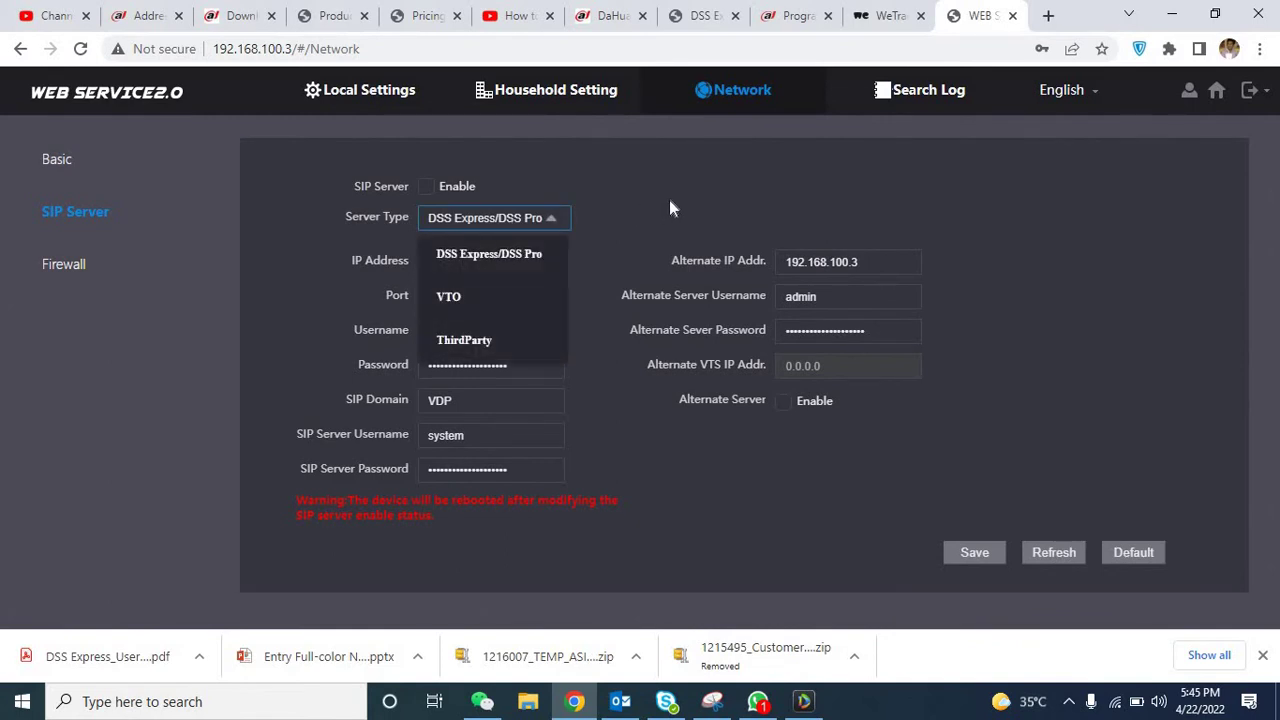
left_click(666, 206)
left_click(495, 262)
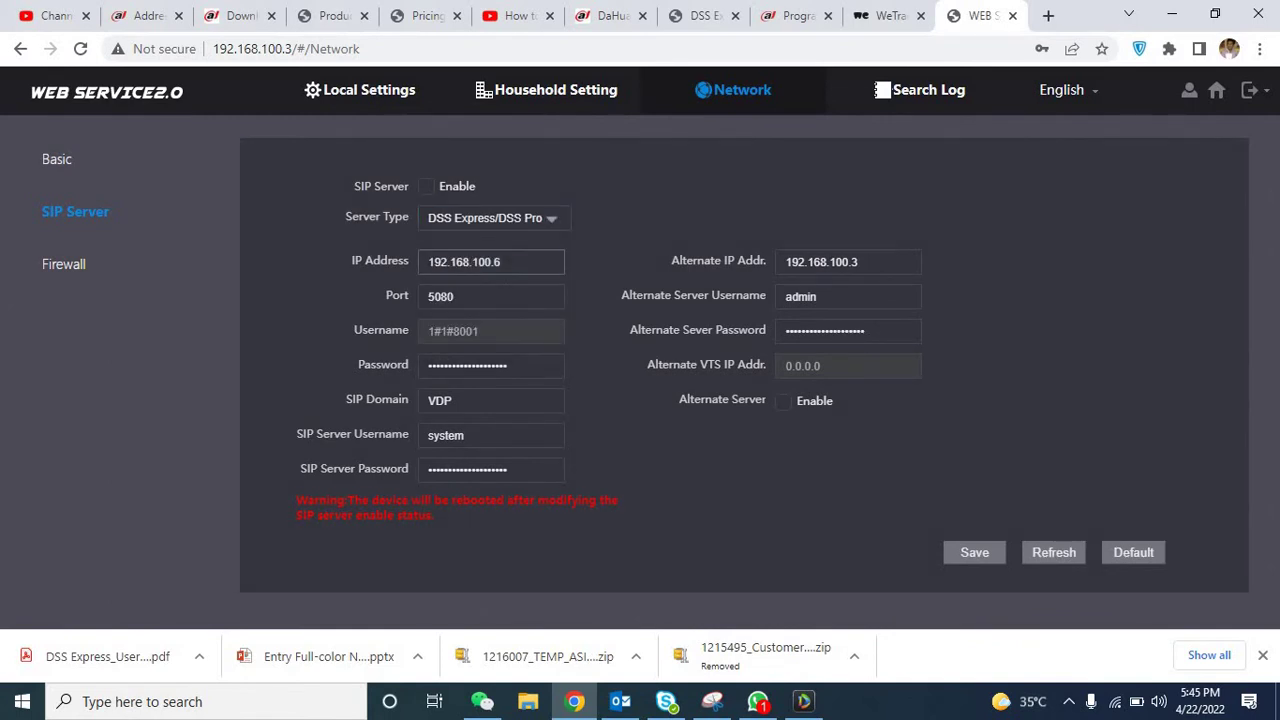
key("Tab")
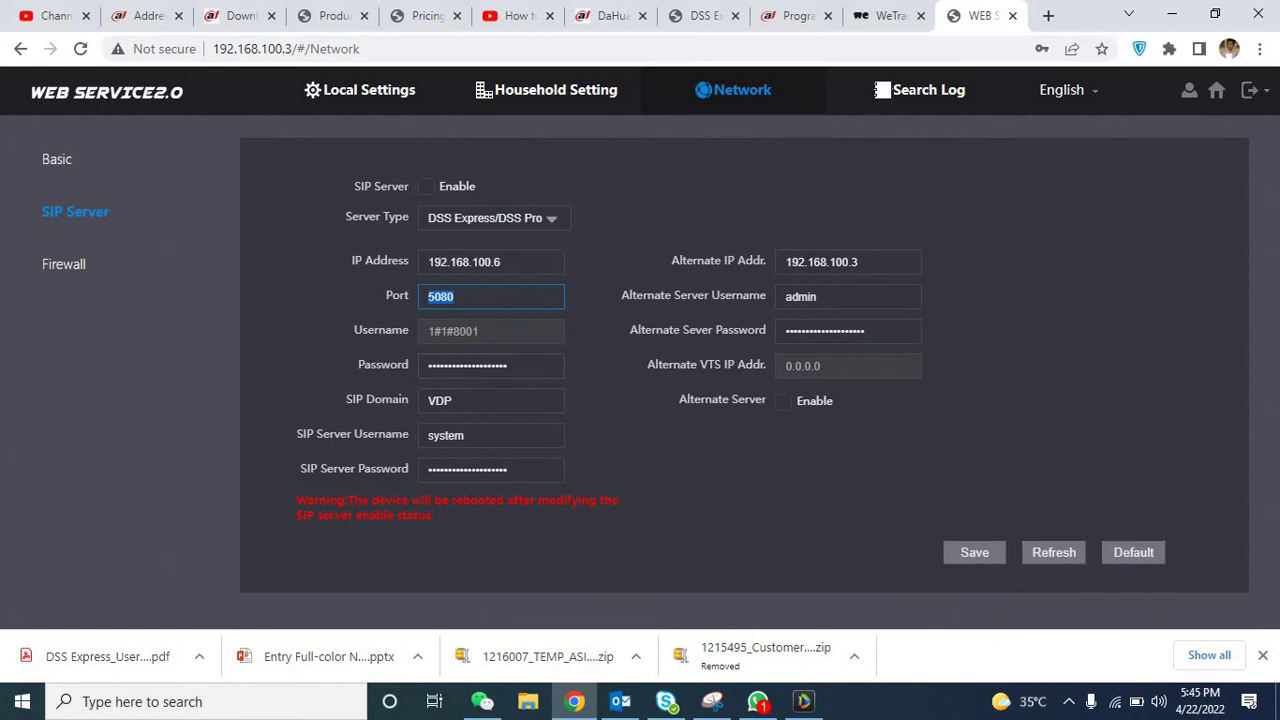
left_click(537, 222)
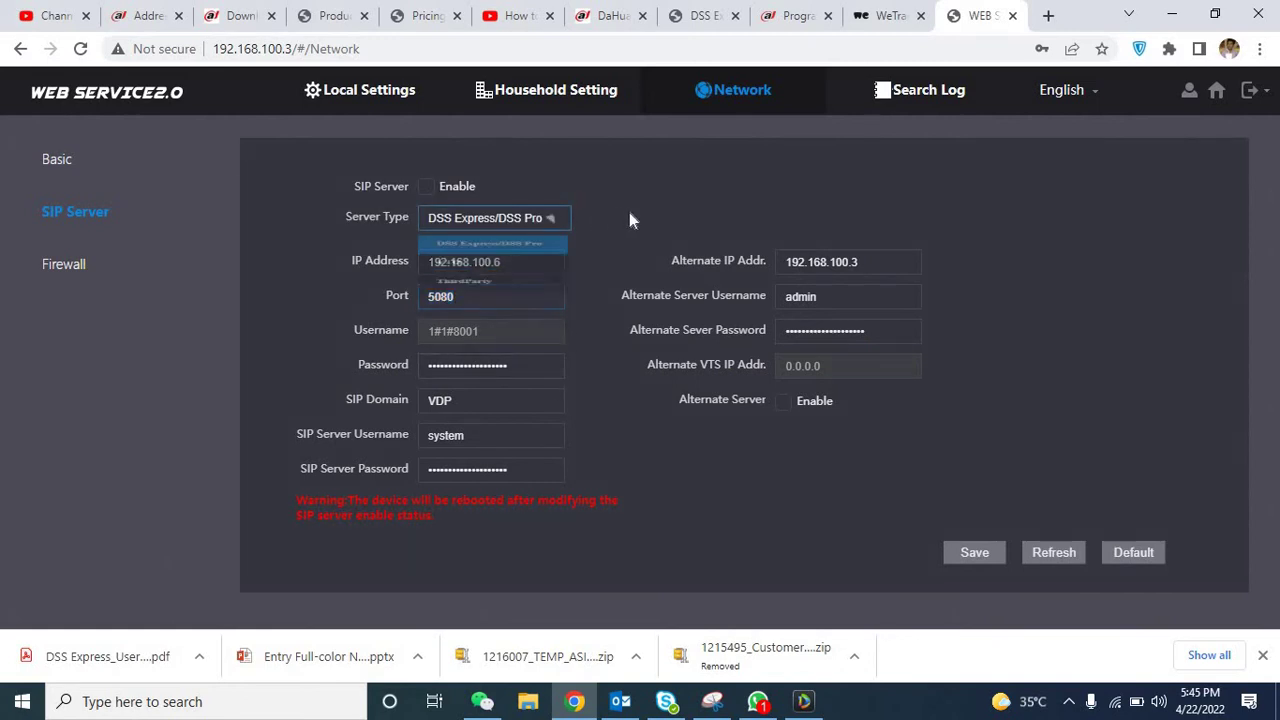
- Go through the SIP server's enable option, server type, port, username and password fields, and save the settings
left_click(447, 200)
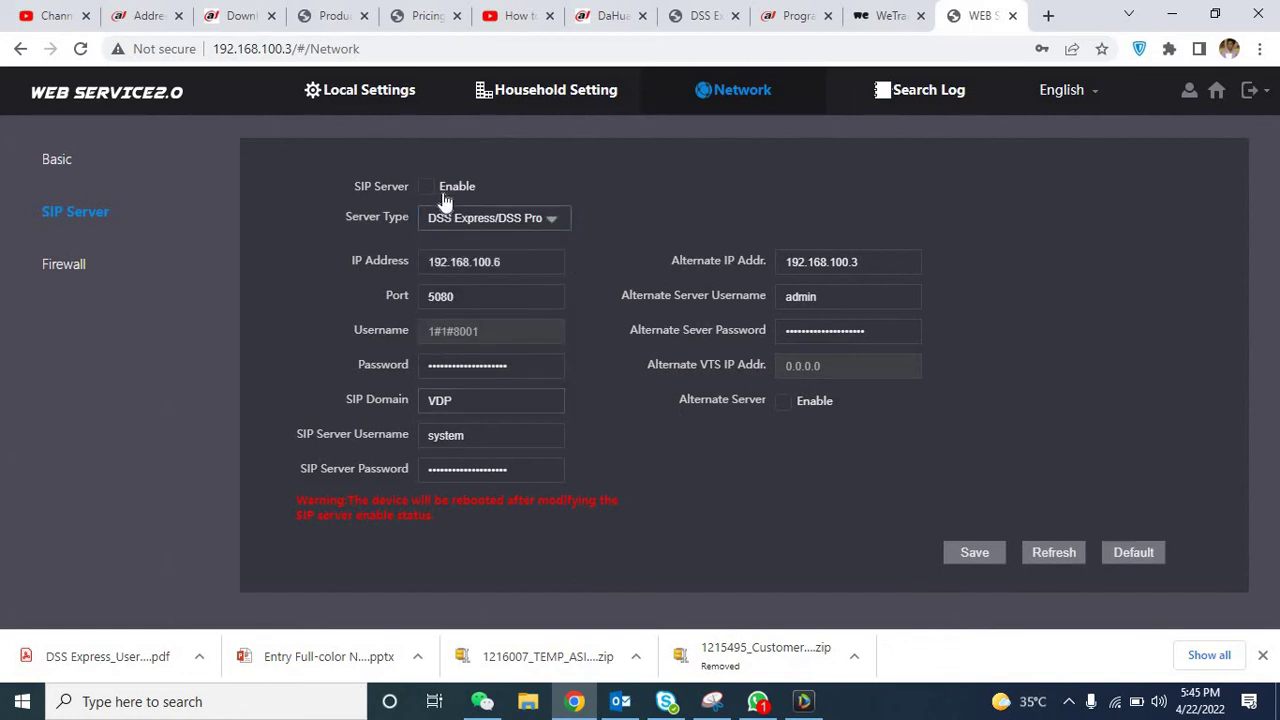
left_click(557, 223)
left_click(604, 218)
key("Tab")
key("Tab")
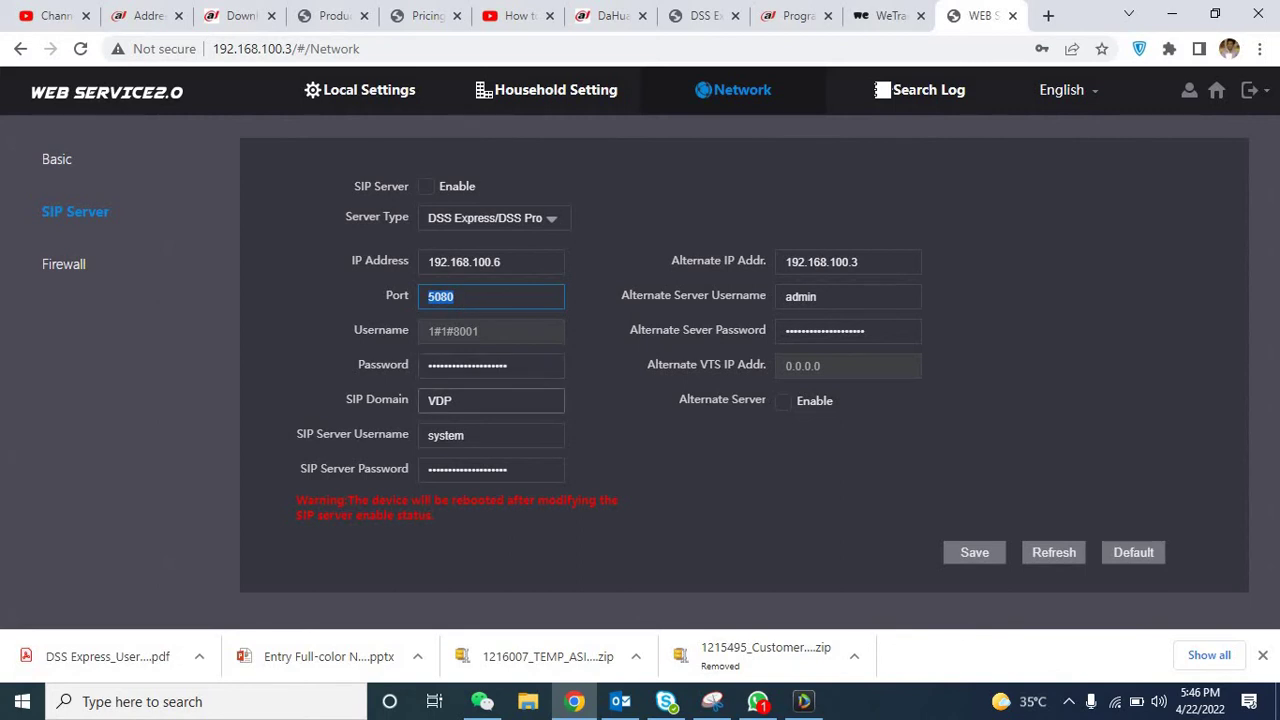
left_click(552, 440)
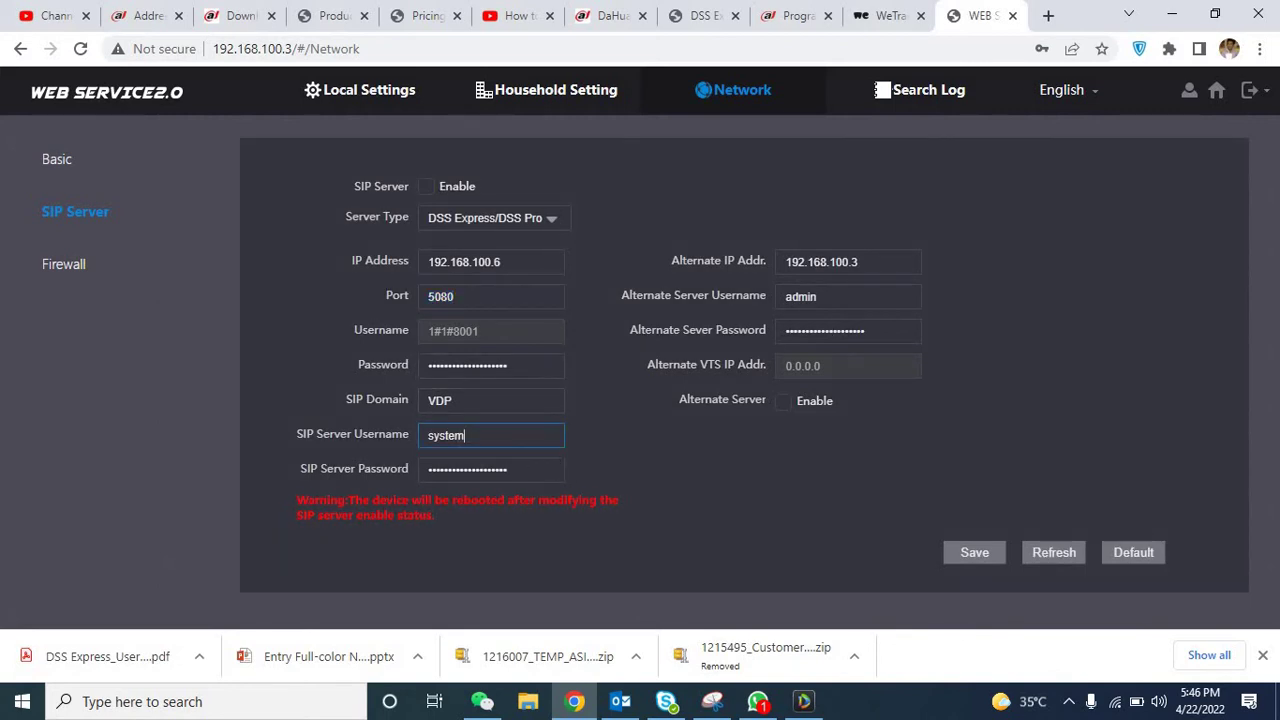
left_click(552, 469)
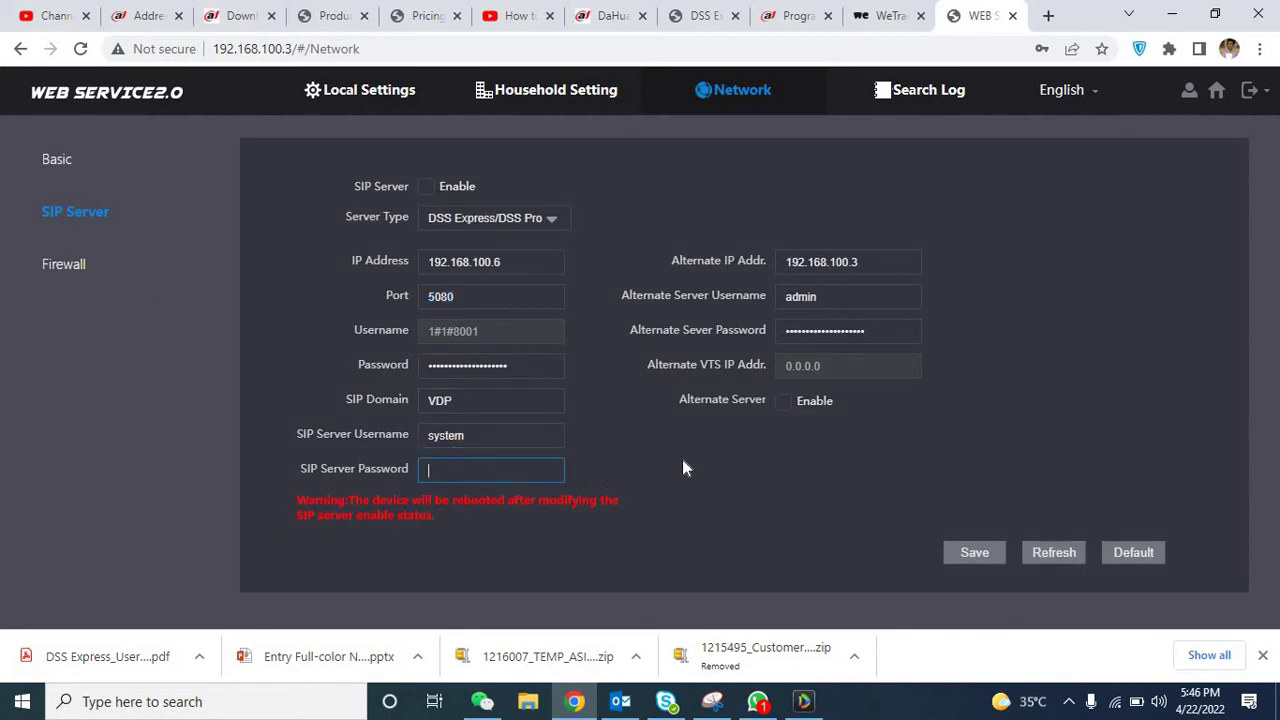
left_click(986, 556)
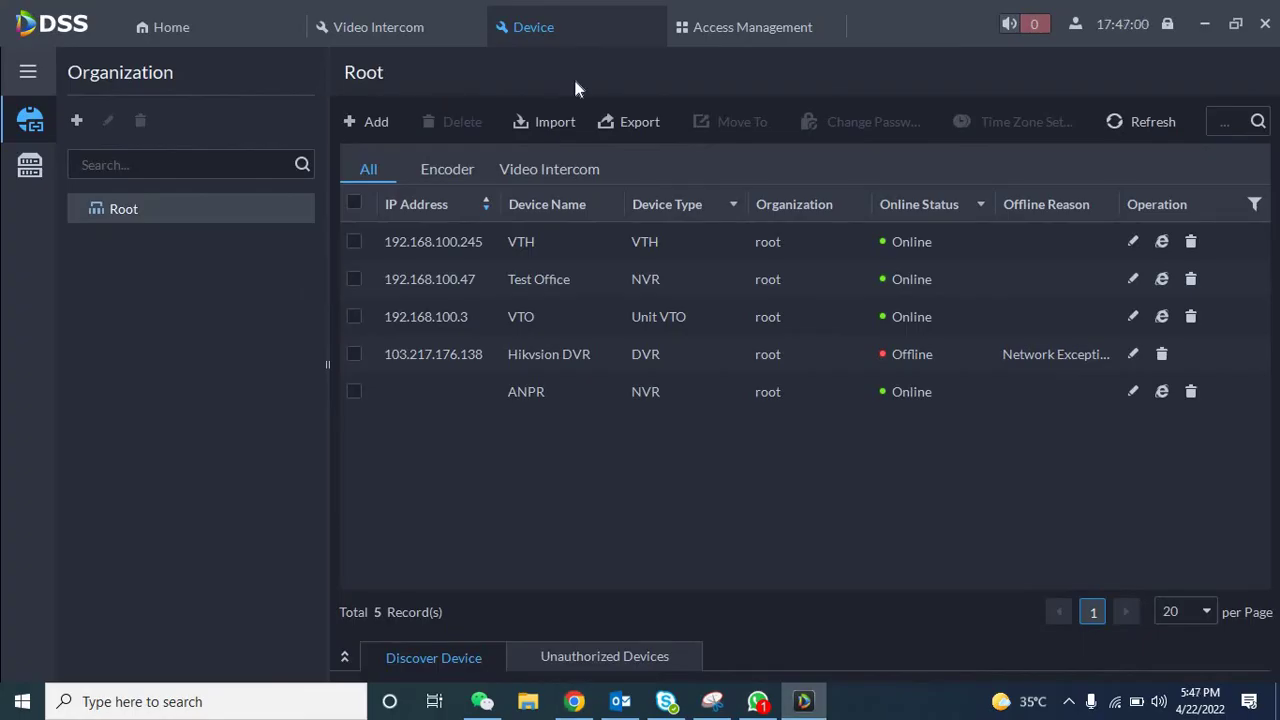
- Open Access Management, start a call to the VTO from the video intercom device list and end it
left_click(752, 27)
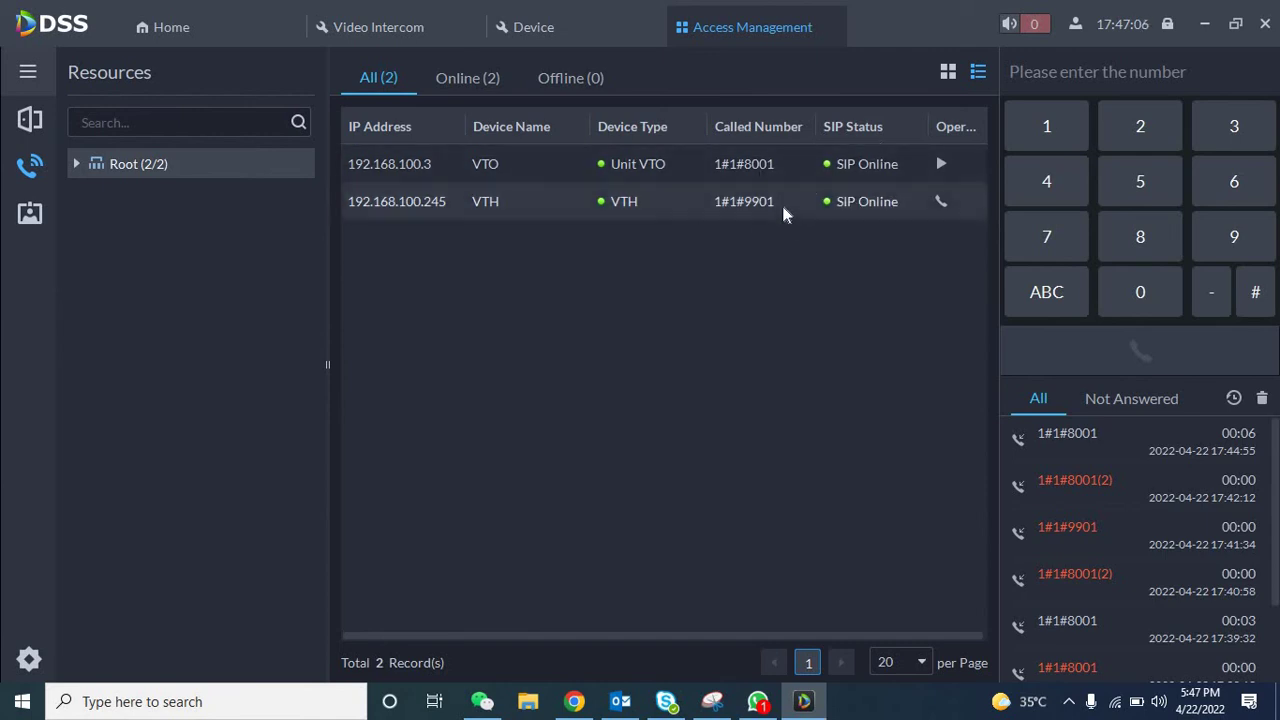
left_click(941, 163)
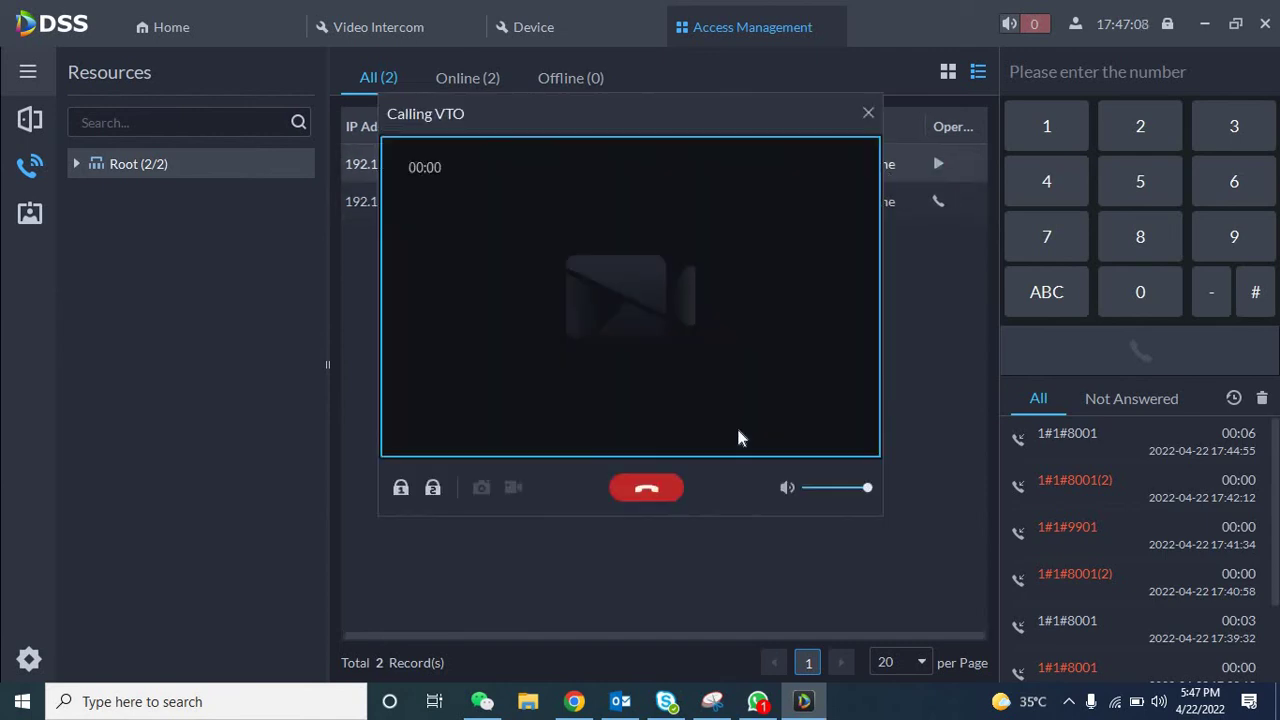
left_click(648, 490)
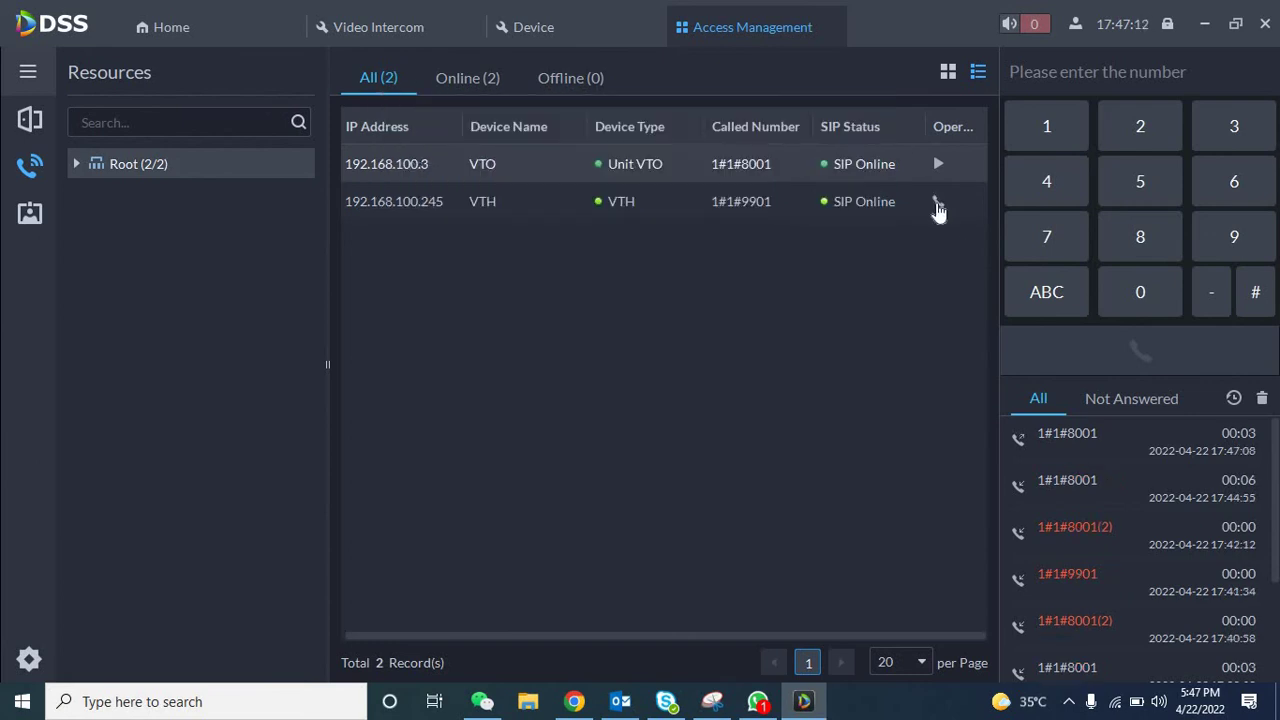
- Answer the incoming call from the VTH and end the call
left_click(938, 201)
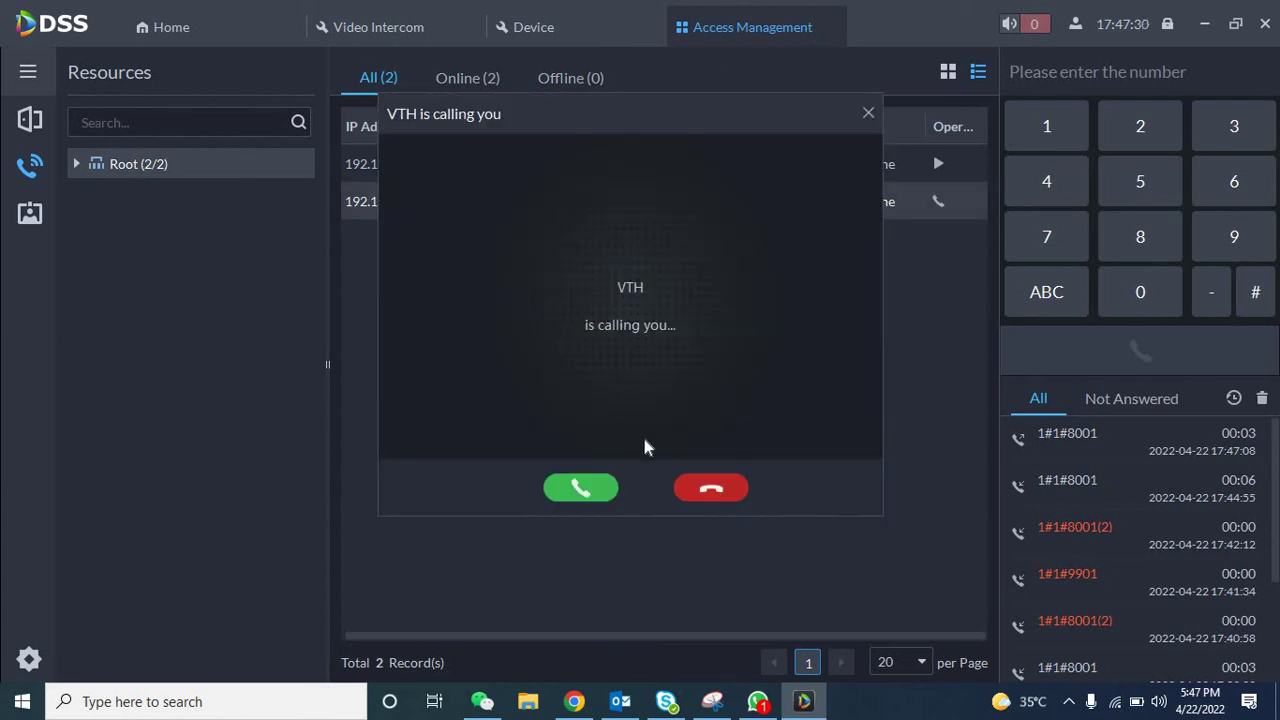
left_click(600, 491)
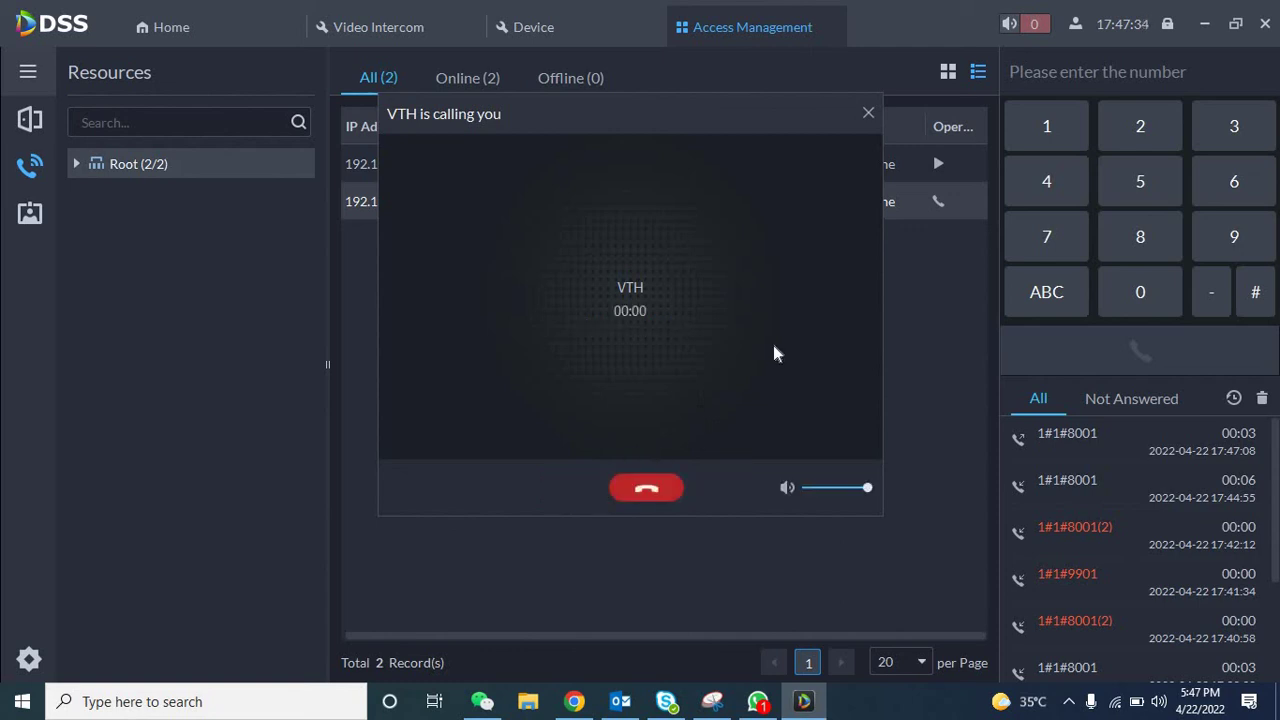
left_click(650, 490)
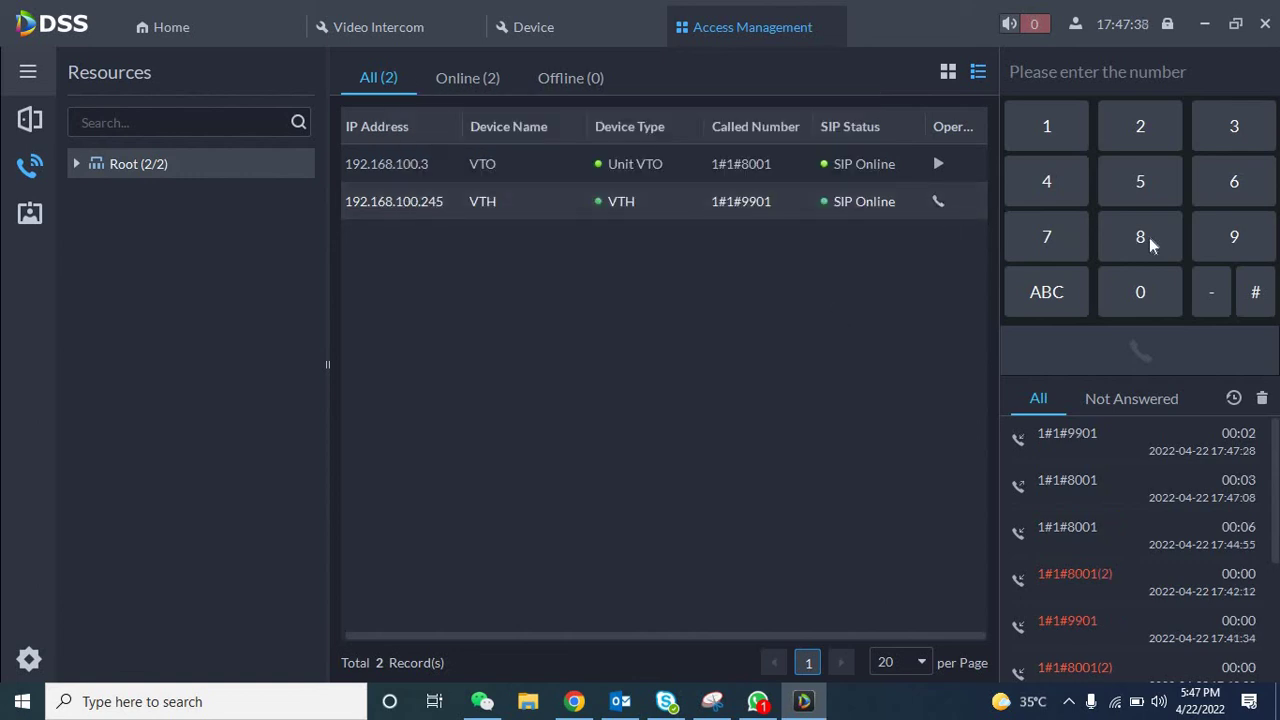
- Dial the VTH's number 1#1#9901 on the keypad, place the call and hang up
left_click(1059, 127)
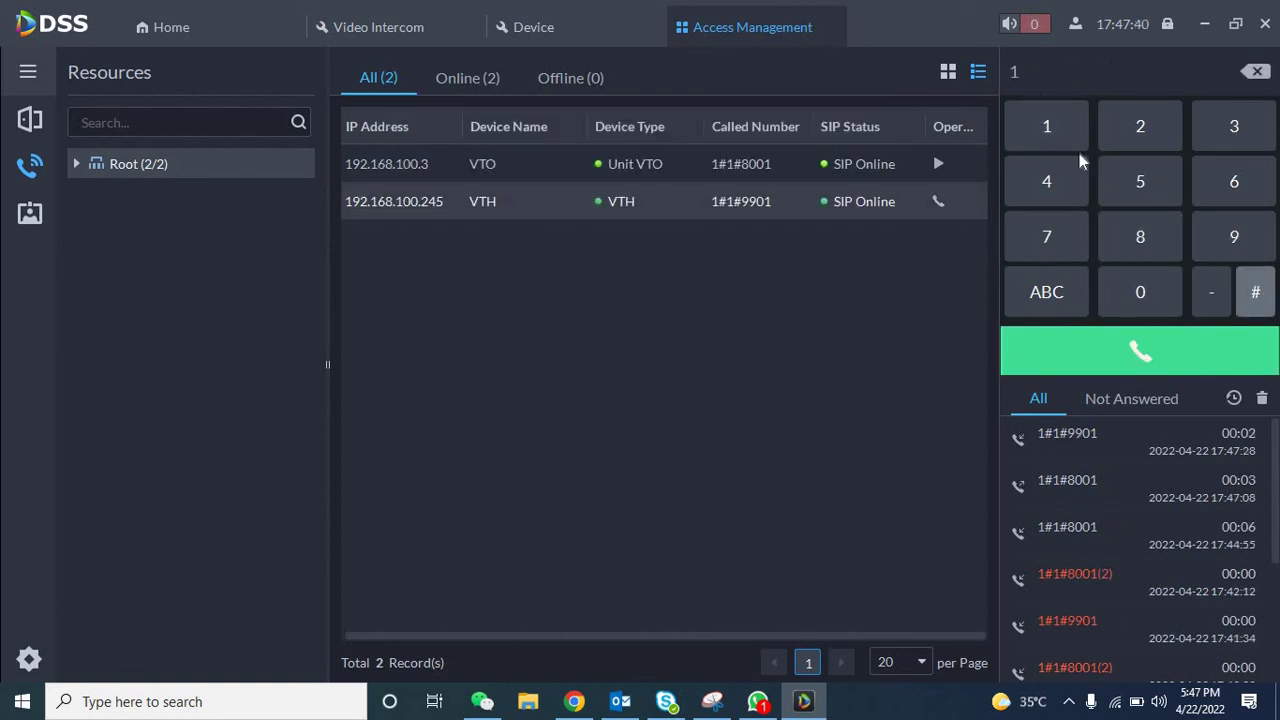
left_click(1046, 131)
left_click(1252, 289)
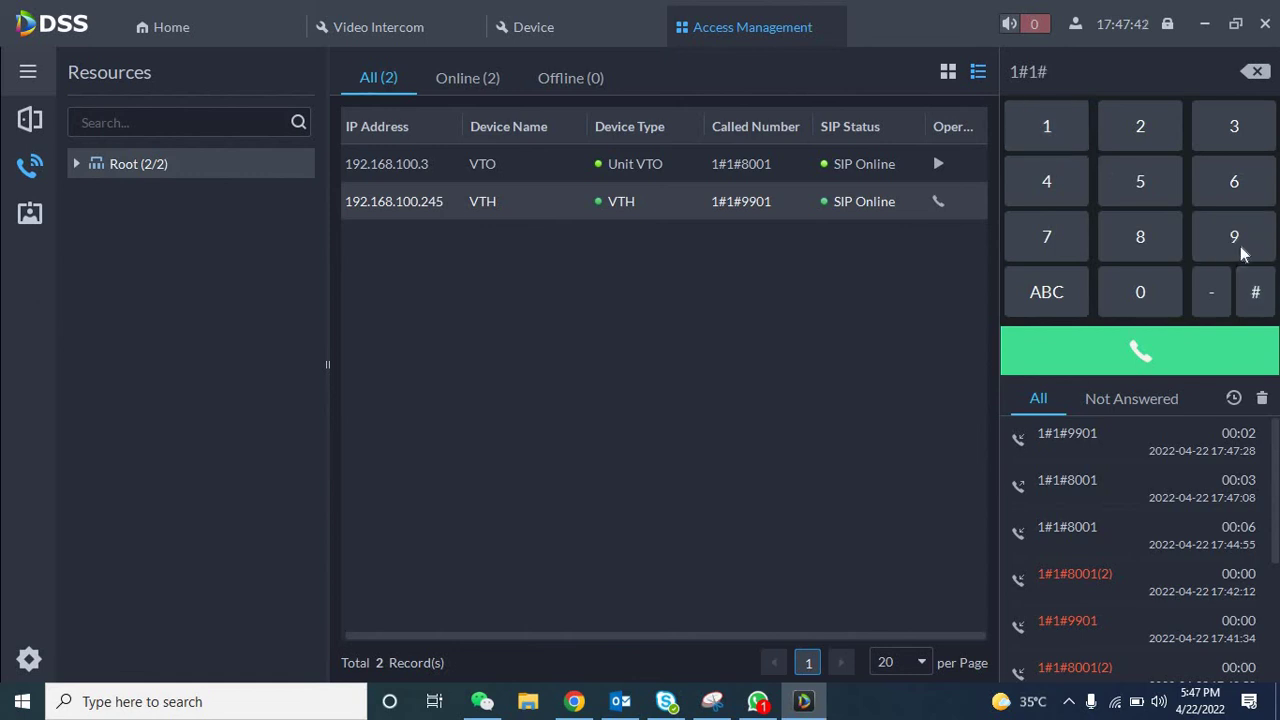
type("990")
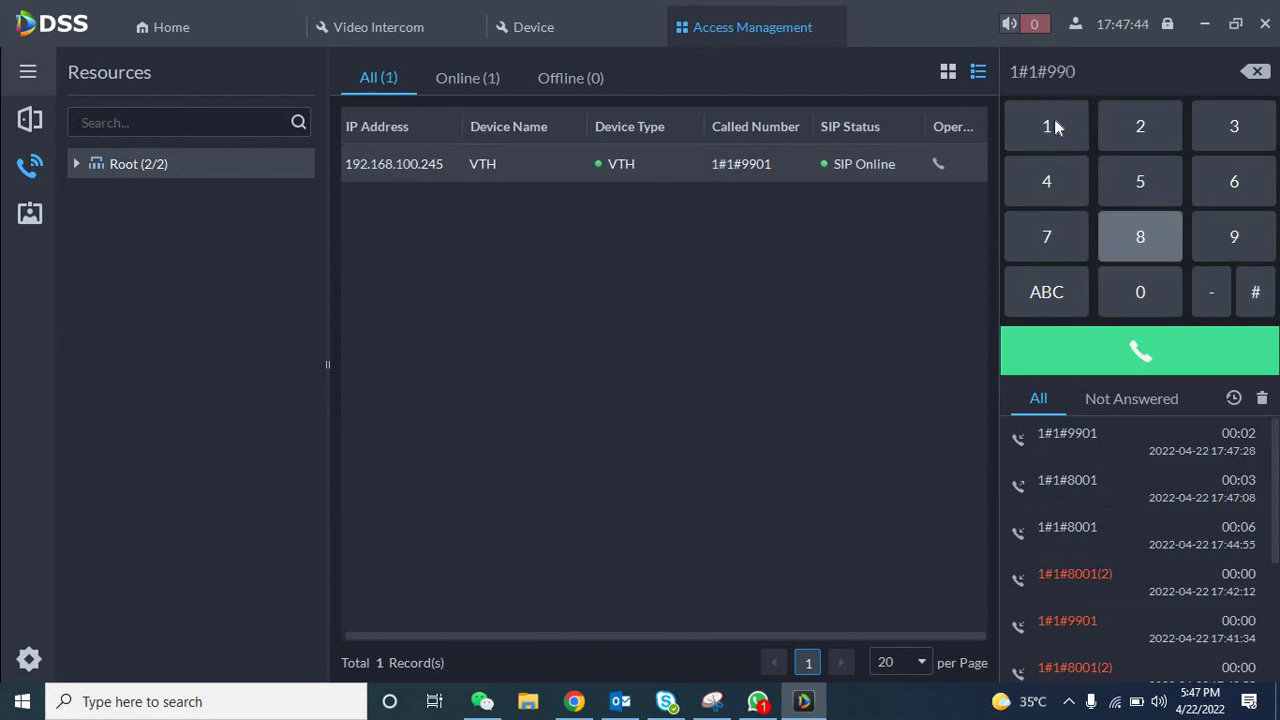
left_click(1050, 125)
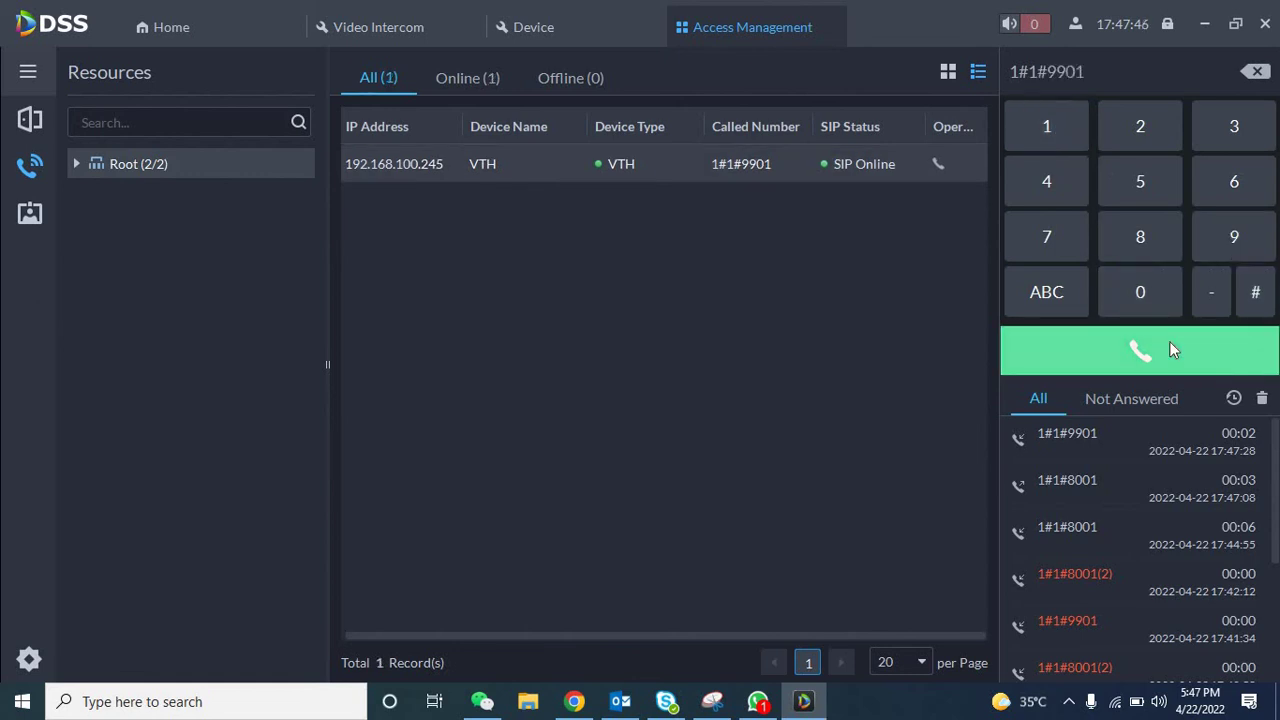
left_click(1174, 349)
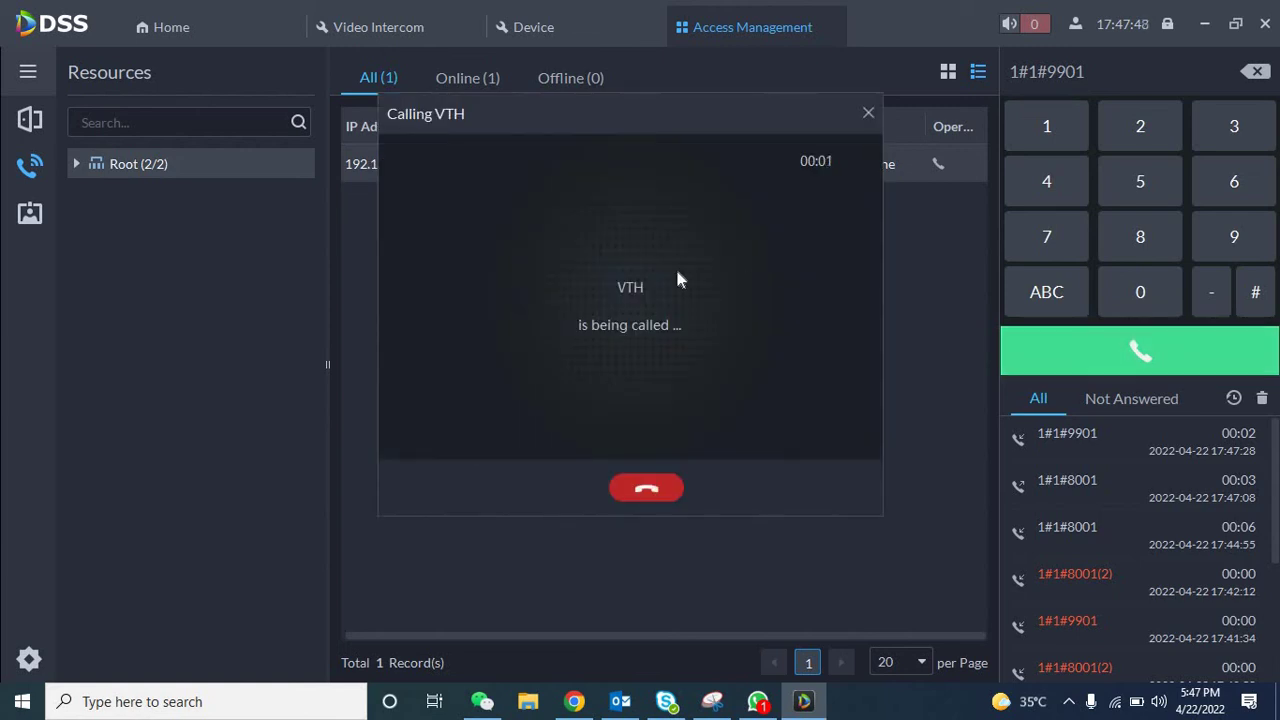
left_click(645, 488)
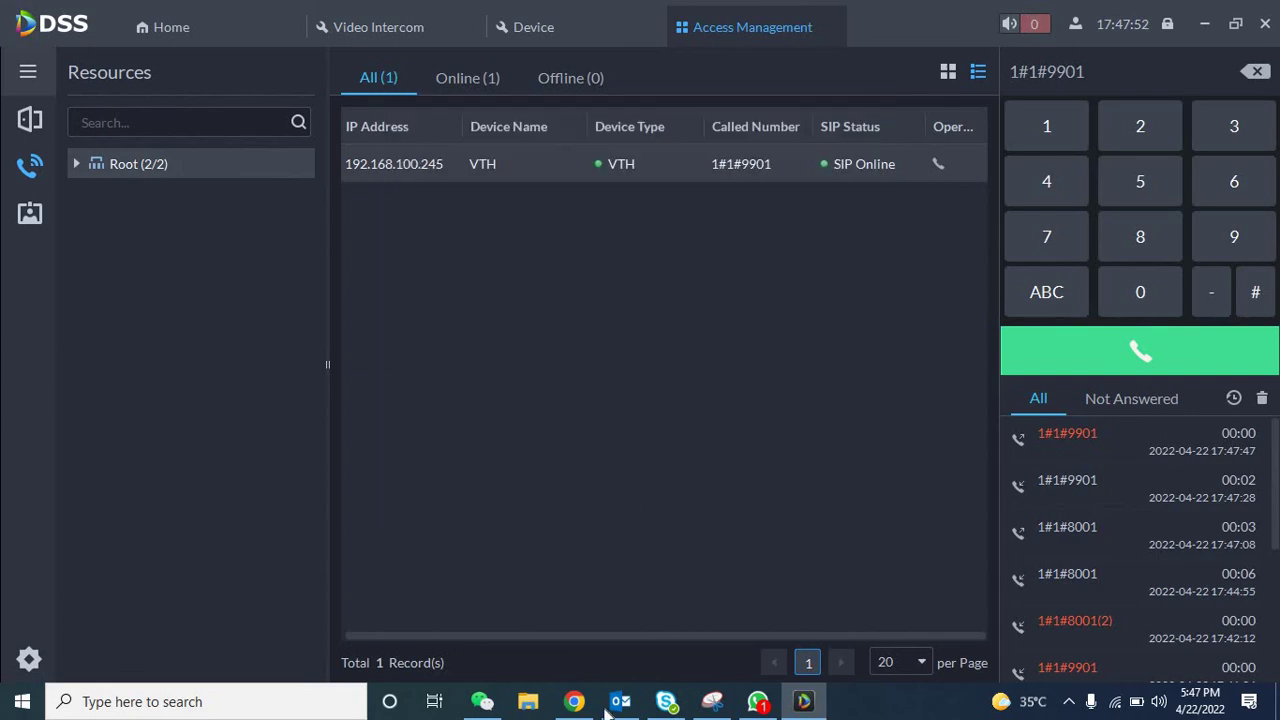
- Switch to the VTO's web page in Chrome, enable the Calling Center Period of 00:00:00 to 23:59:59 and save
left_click(574, 701)
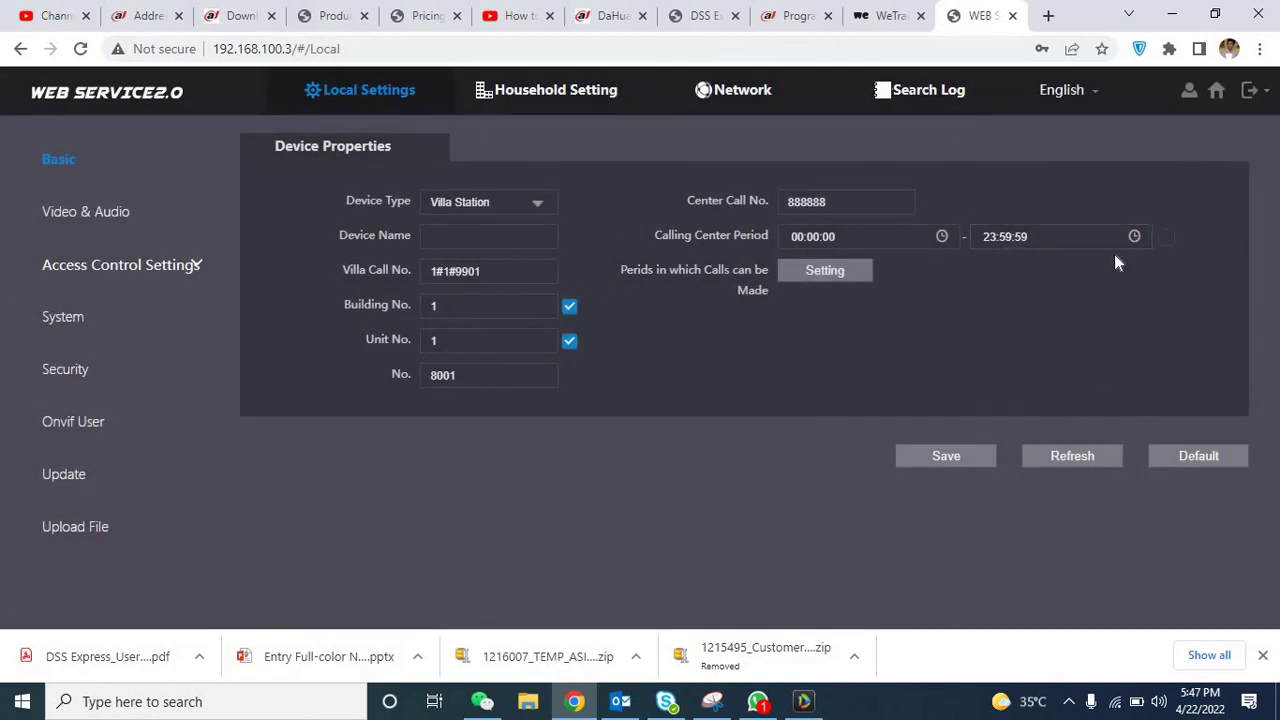
left_click(1166, 237)
left_click(958, 456)
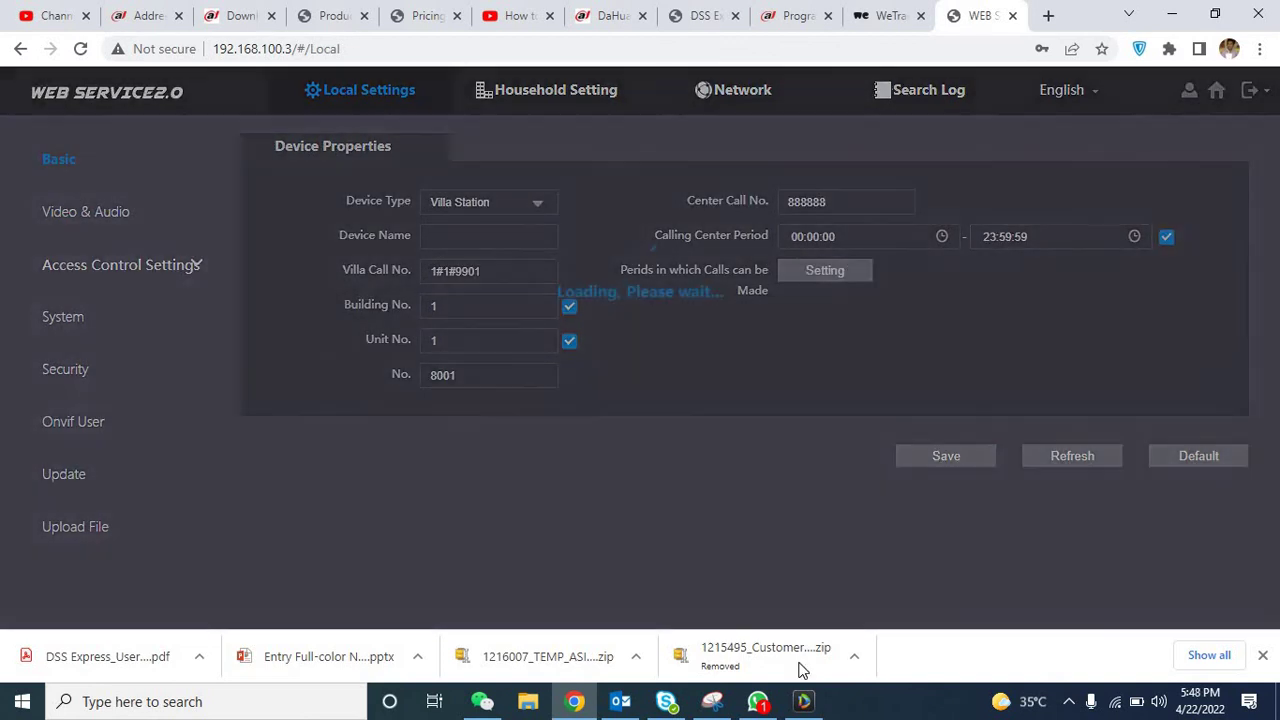
- Switch to DSS and answer the incoming video call from the VTO
left_click(803, 702)
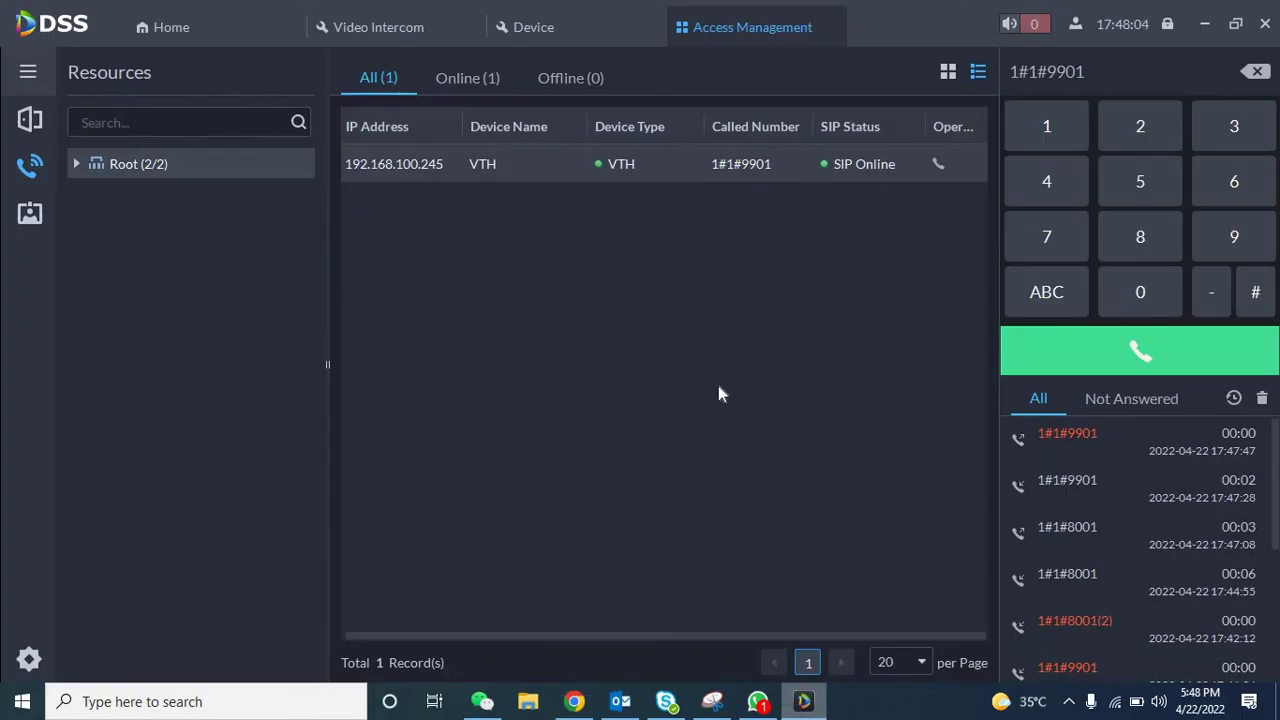
left_click(579, 499)
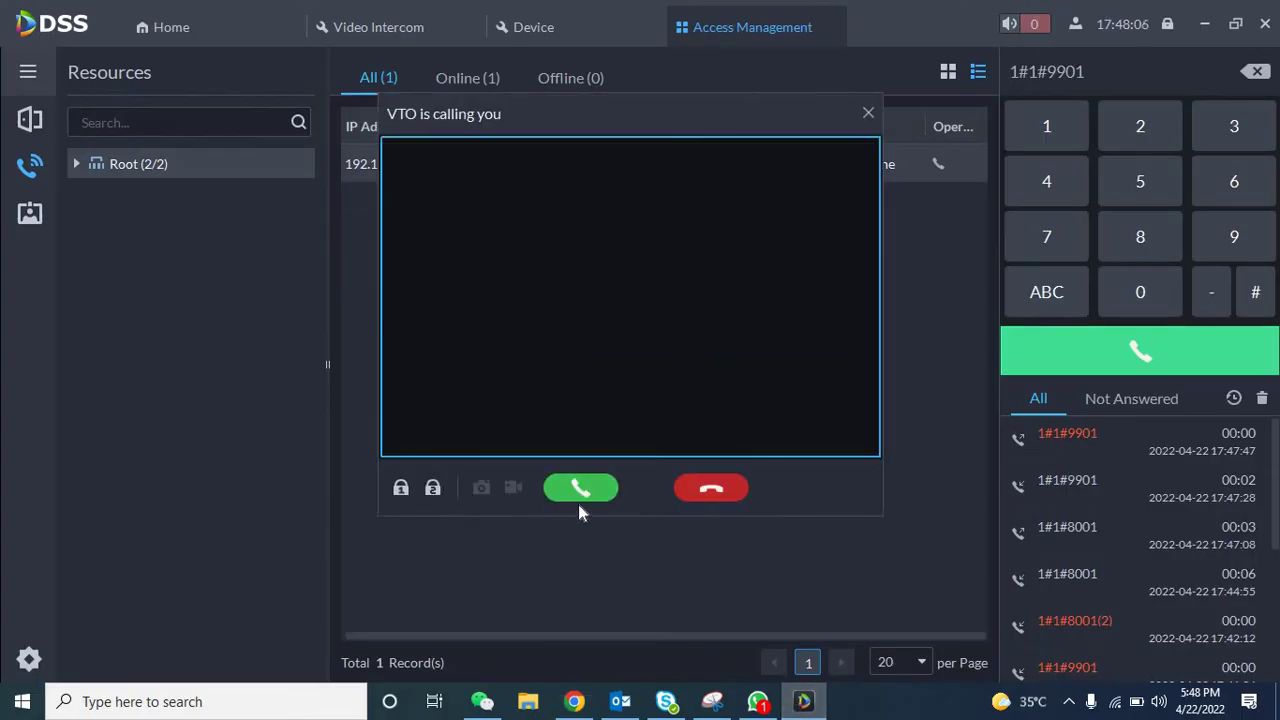
left_click(672, 484)
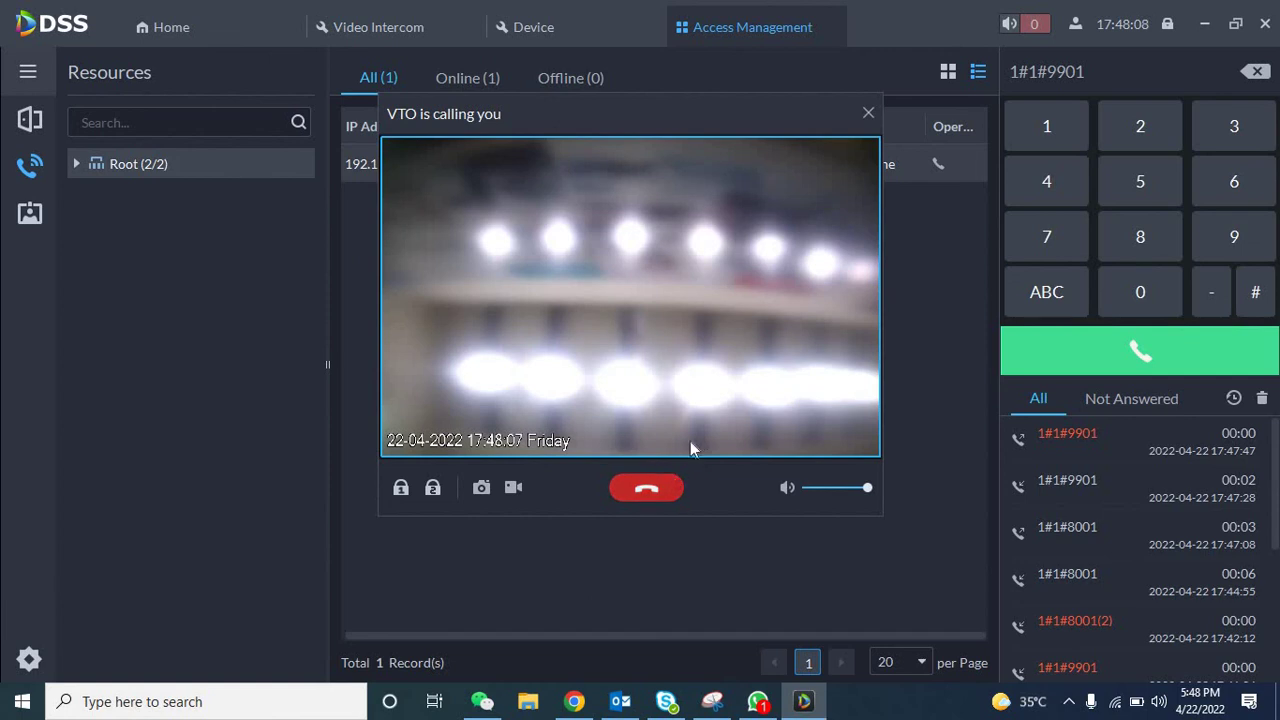